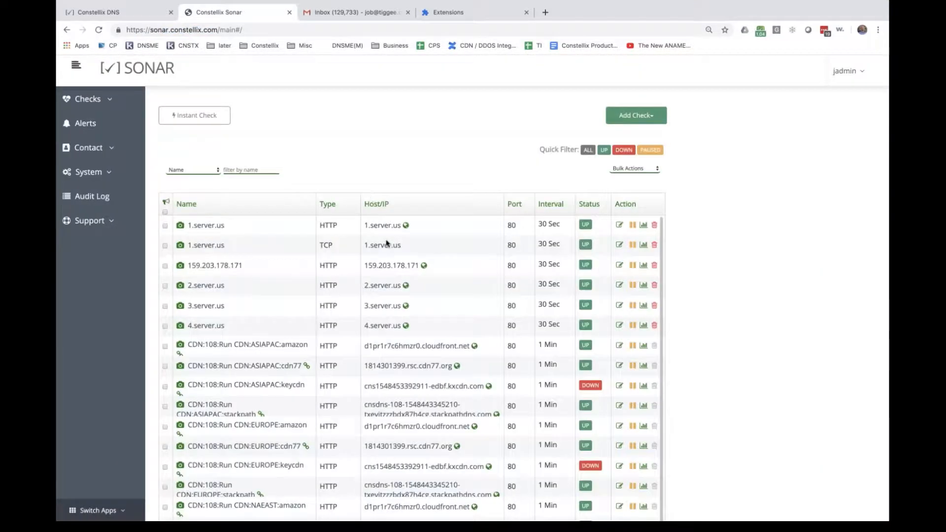
Step: Examine the names, hosts and statuses of the checks listed in Sonar, glancing at the Constellix DNS dashboard in between
scroll(388, 245, down, 7)
scroll(411, 304, down, 5)
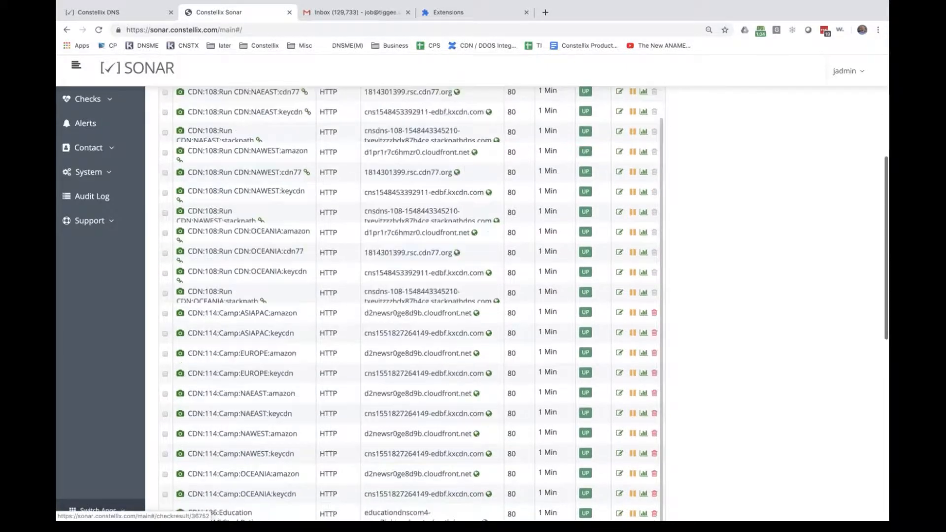
scroll(412, 304, up, 8)
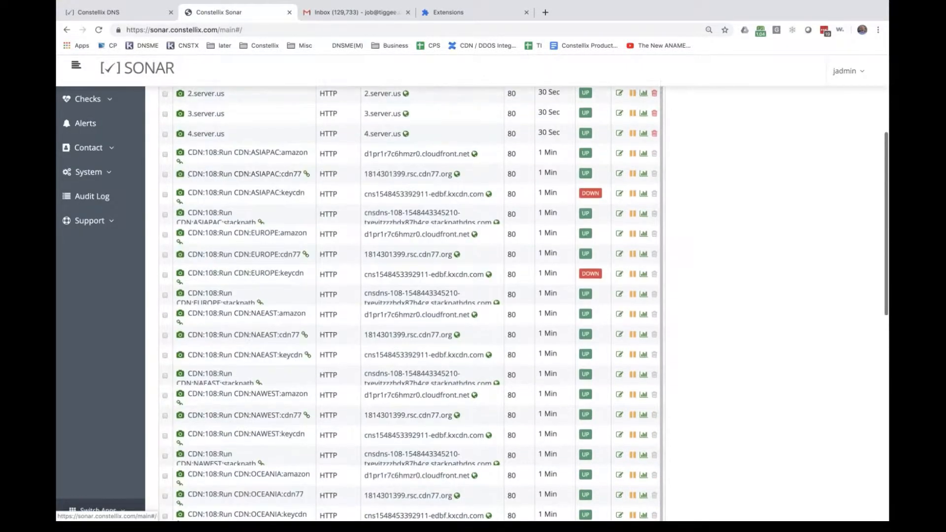
click(112, 13)
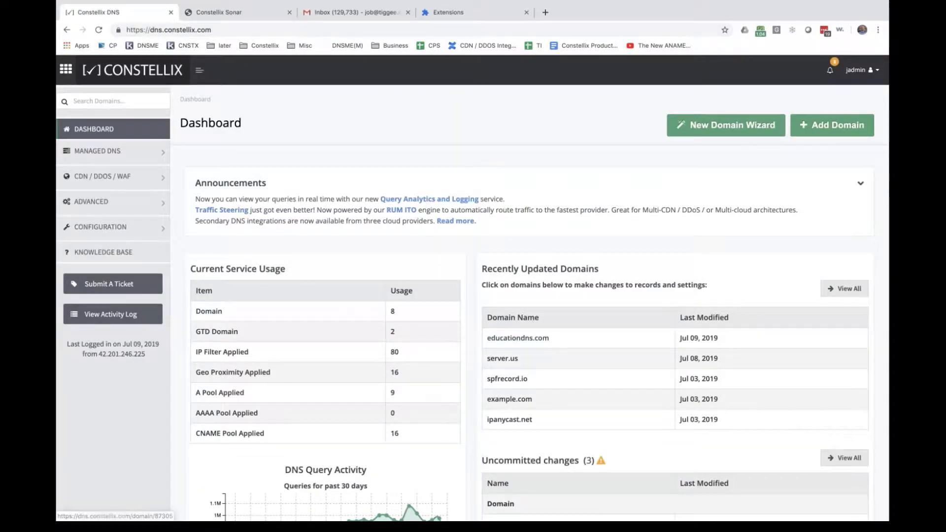
click(239, 12)
scroll(375, 284, up, 4)
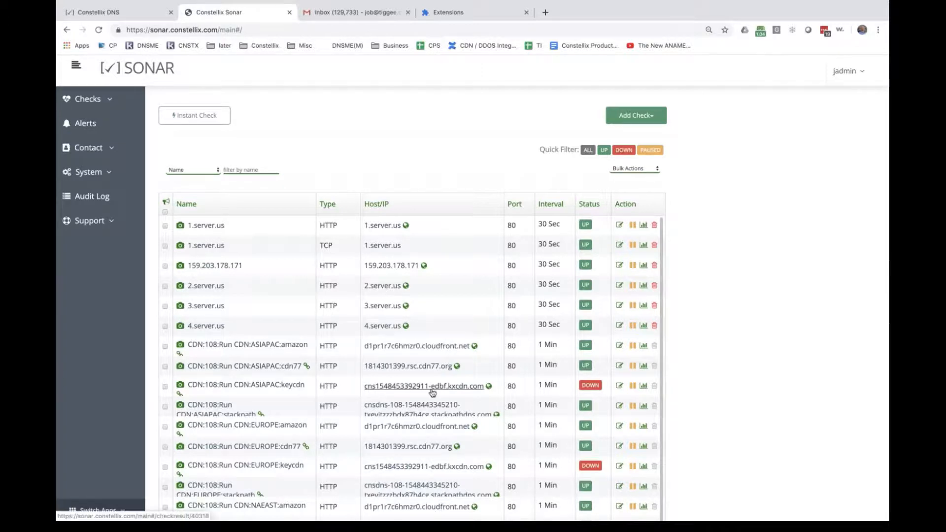
scroll(434, 389, down, 8)
scroll(413, 304, down, 2)
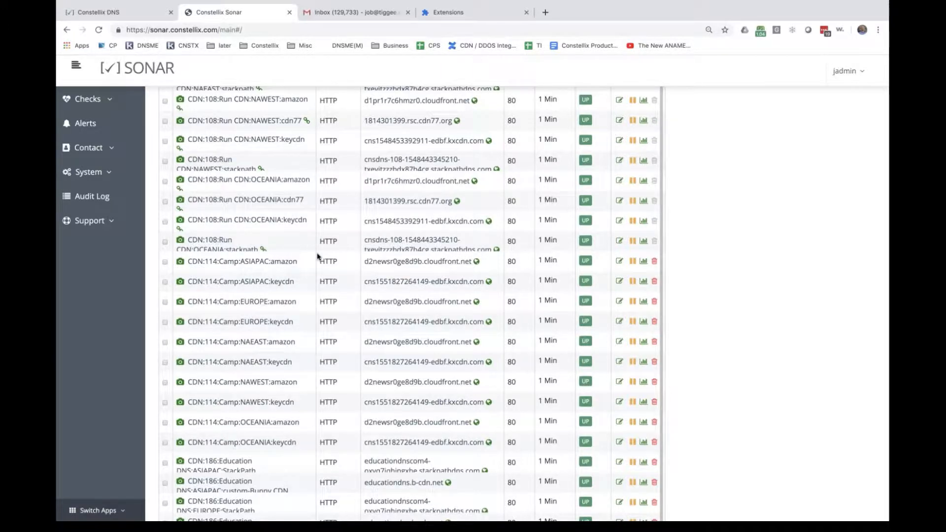
Step: Switch to Constellix DNS, show the CDN / DDOS / WAF options, and return to Sonar
click(127, 10)
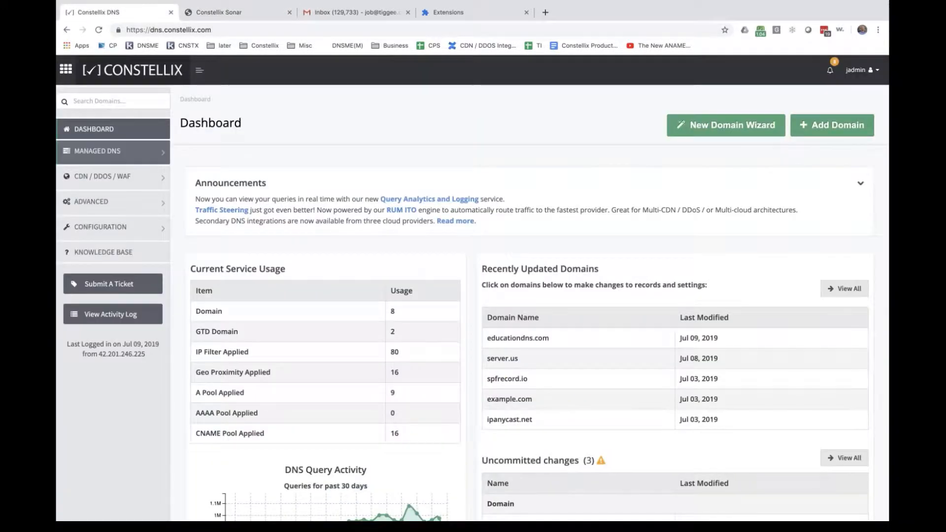
click(124, 176)
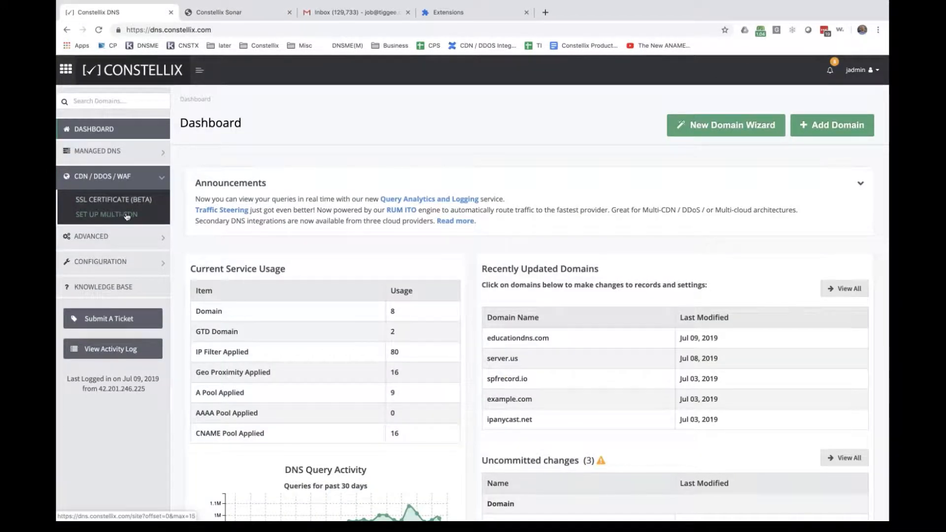
click(225, 15)
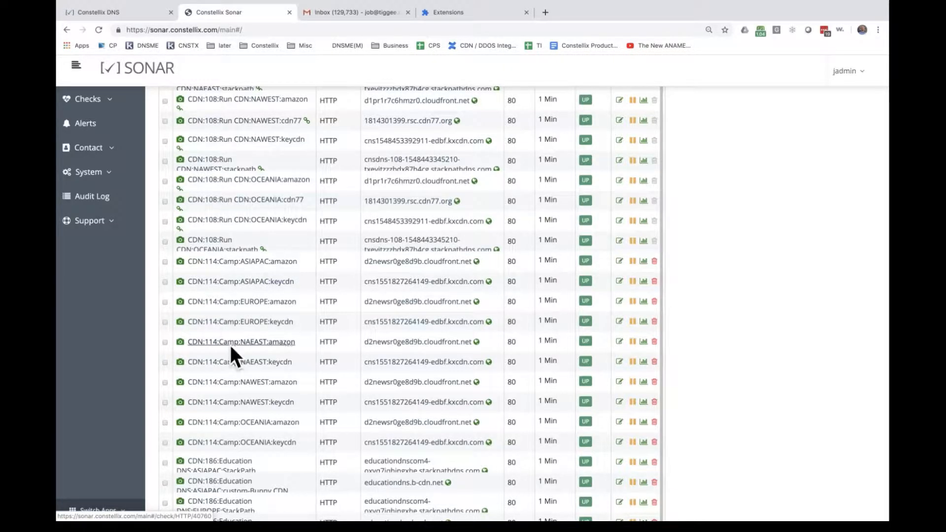
Step: Open the CDN:114:Camp:NAEAST:amazon check and examine which monitor agents are selected under its check regions
click(274, 341)
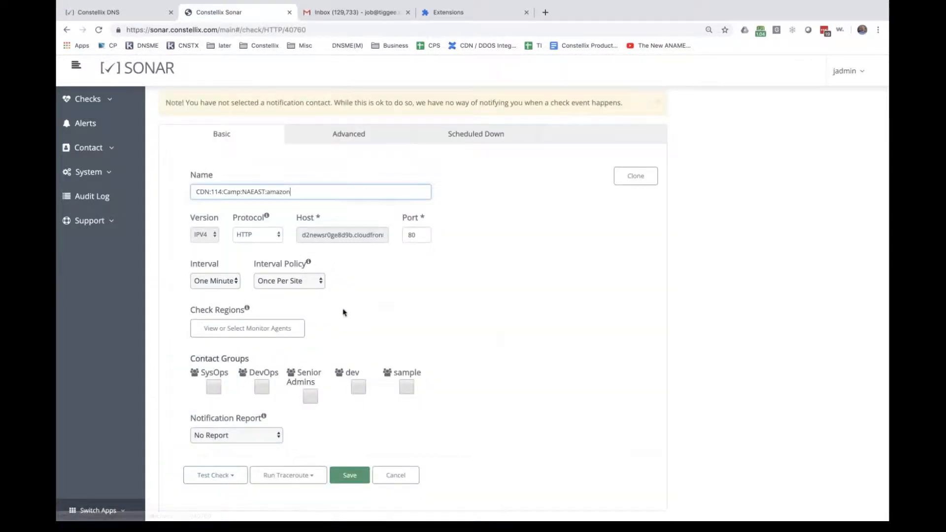
click(217, 329)
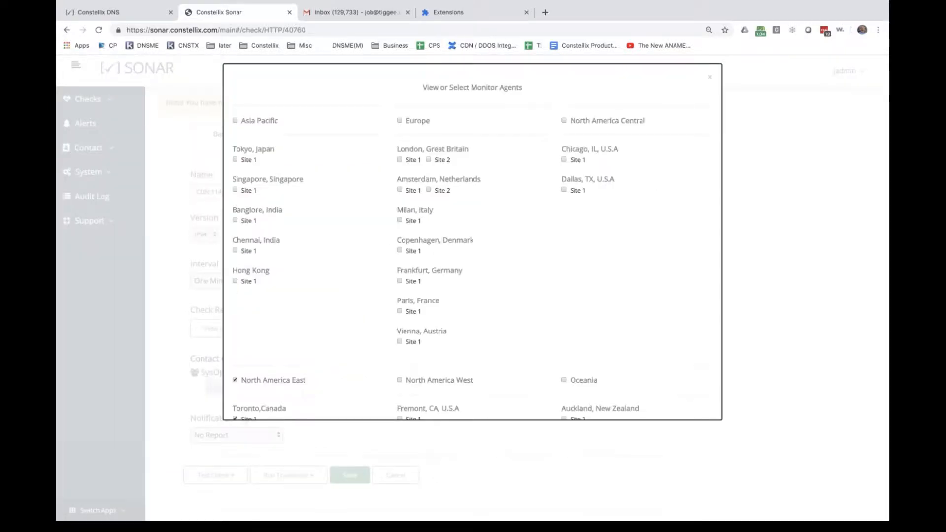
scroll(473, 241, down, 4)
scroll(254, 203, down, 1)
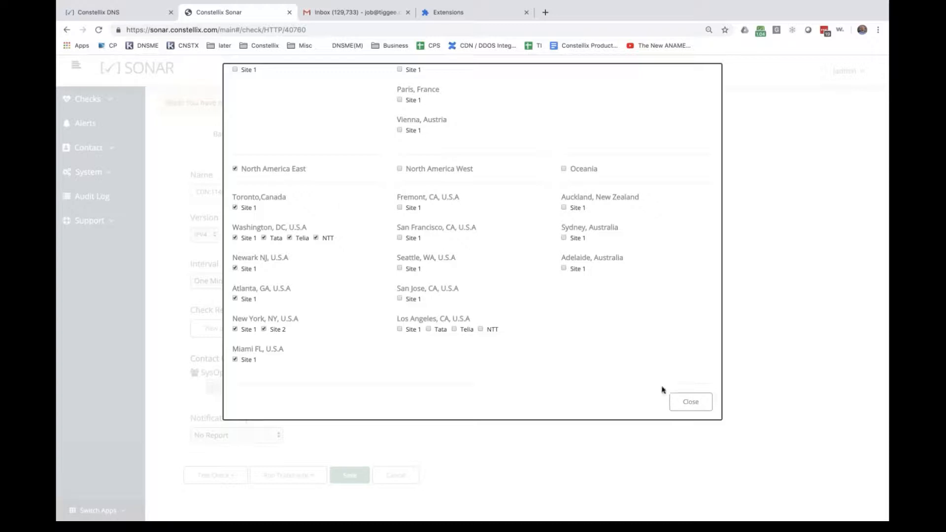
click(690, 401)
Step: Examine the check's advanced FQDN setting and its basic settings, and return to the checks list
scroll(406, 228, up, 2)
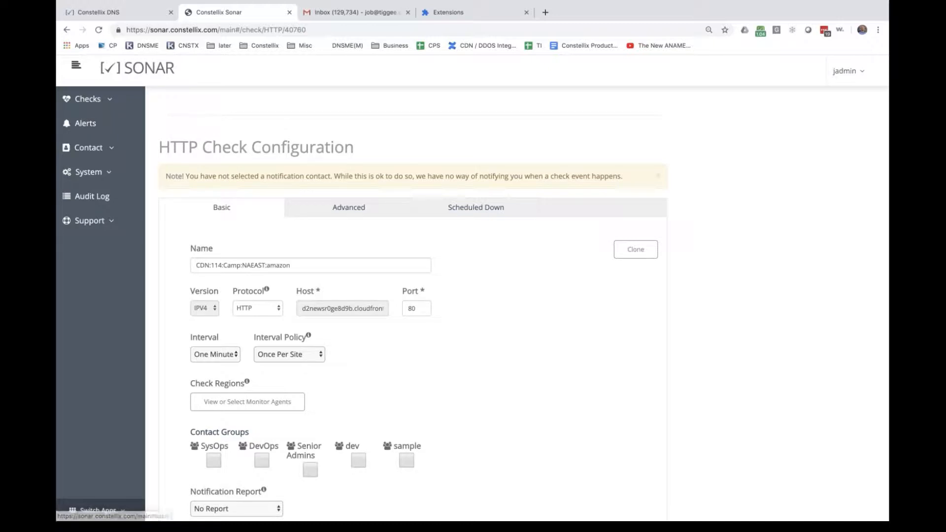
click(350, 211)
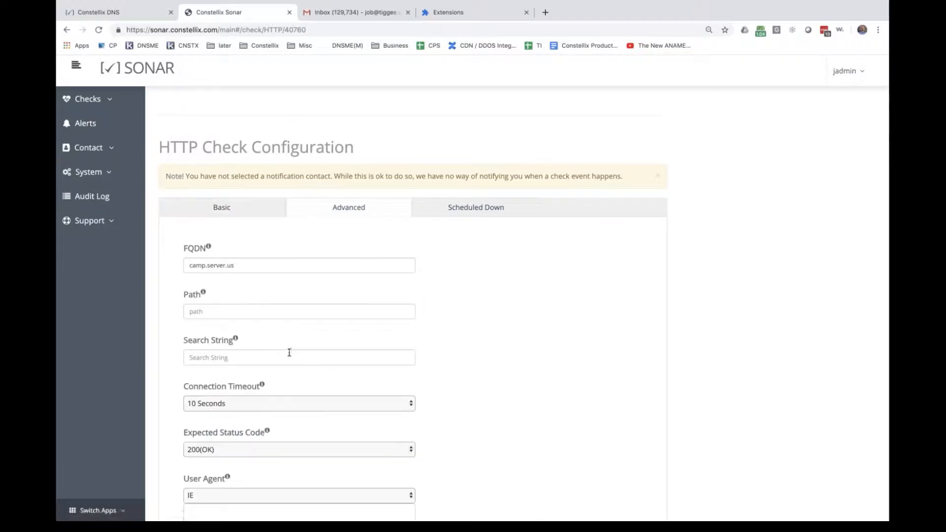
triple_click(244, 266)
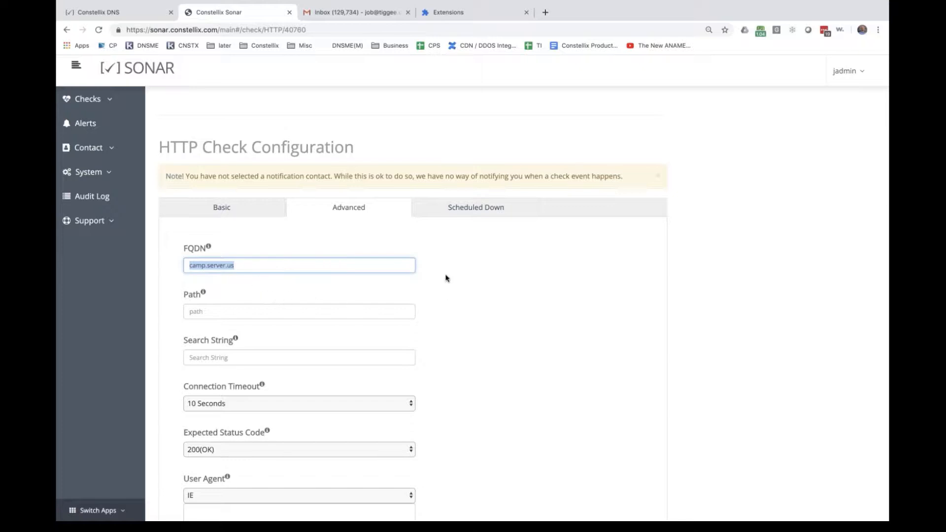
click(226, 208)
scroll(446, 350, down, 3)
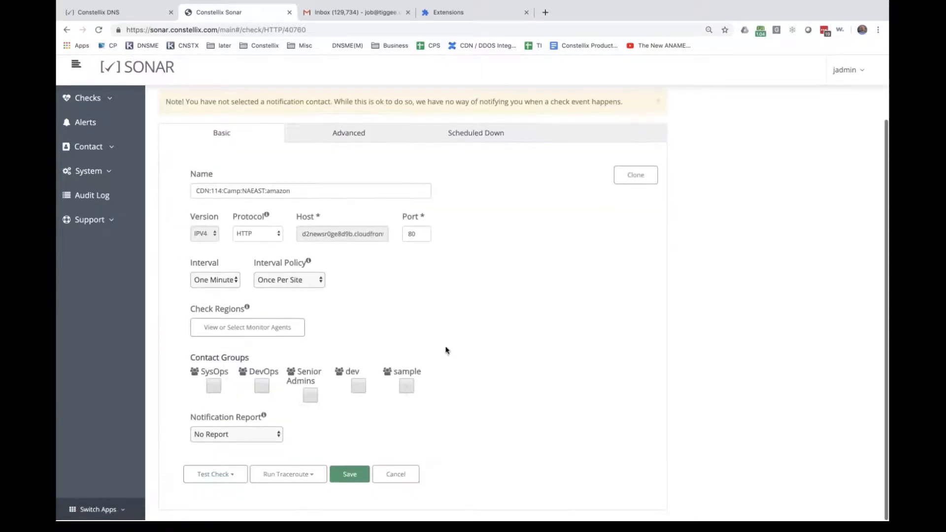
scroll(429, 334, up, 3)
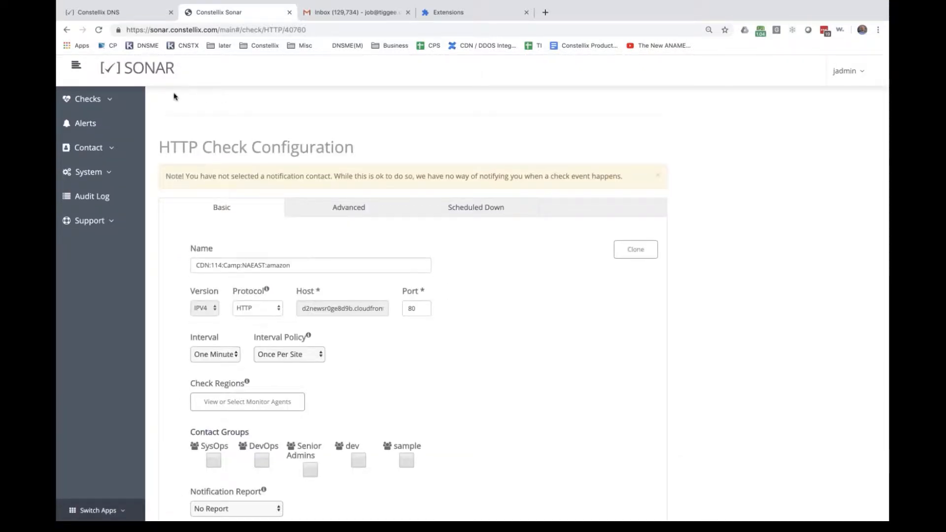
click(67, 29)
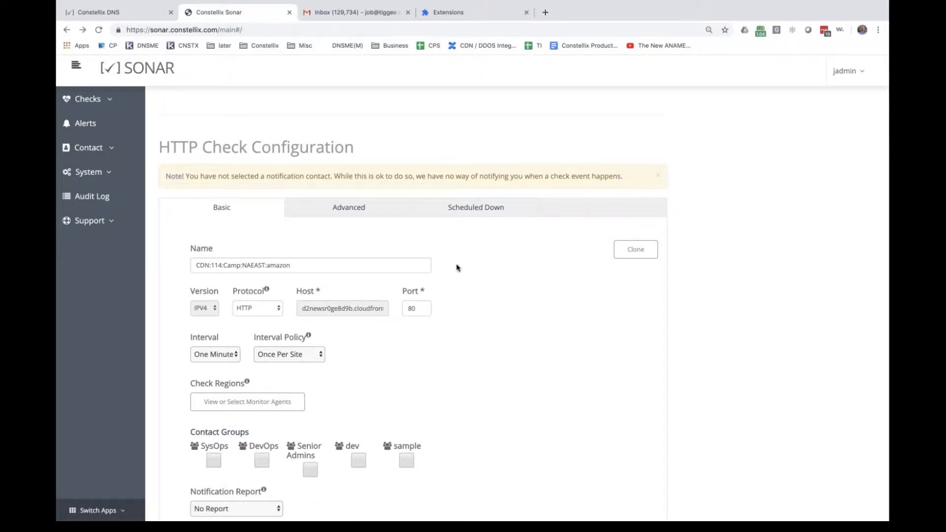
Step: View the configuration of the CDN:114:Camp:EUROPE:keycdn check and return to the checks list
scroll(390, 371, down, 10)
scroll(389, 372, down, 2)
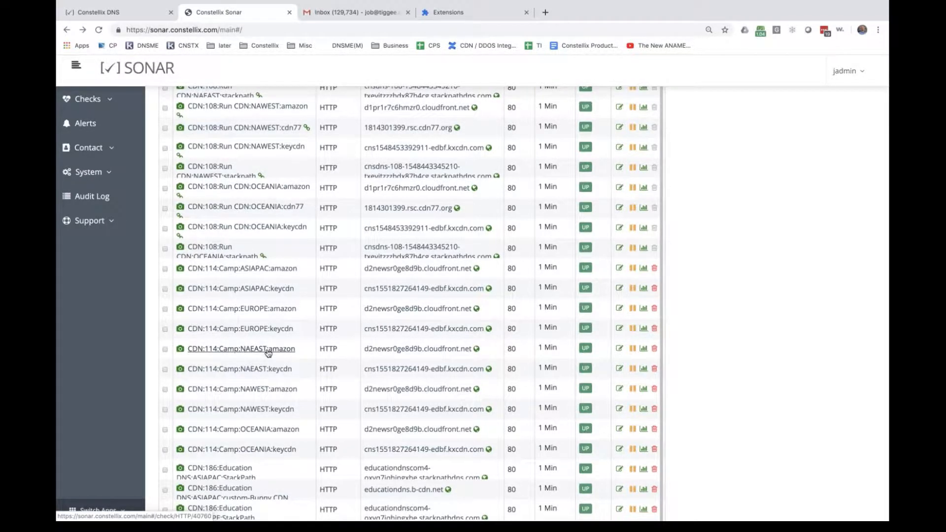
click(249, 333)
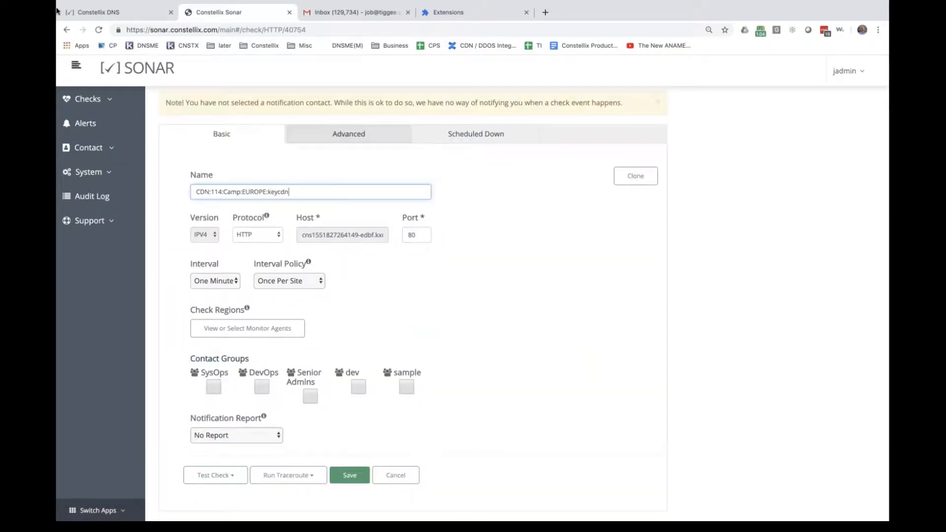
click(67, 30)
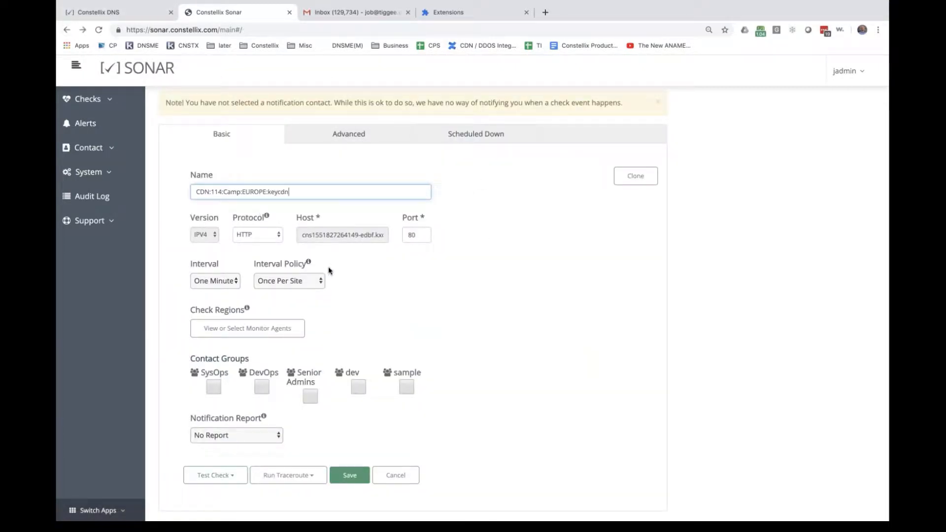
Step: Open the results of the CDN:114:Camp:EUROPE:keycdn check and examine its location status graph for the Europe region
scroll(363, 347, down, 8)
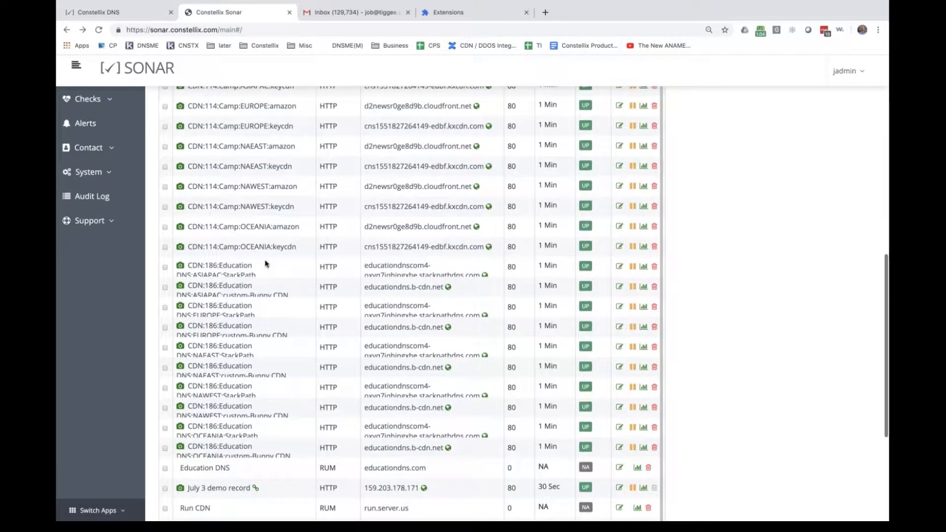
scroll(265, 264, up, 3)
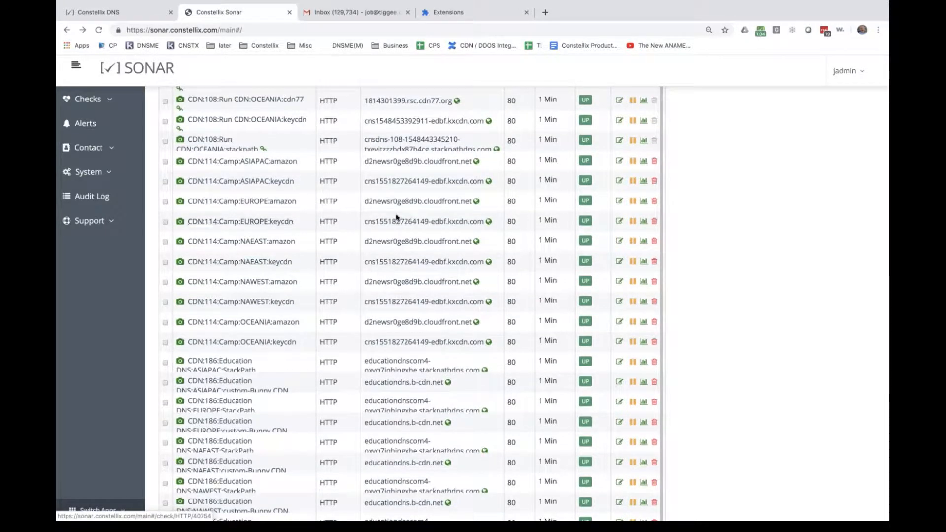
click(405, 223)
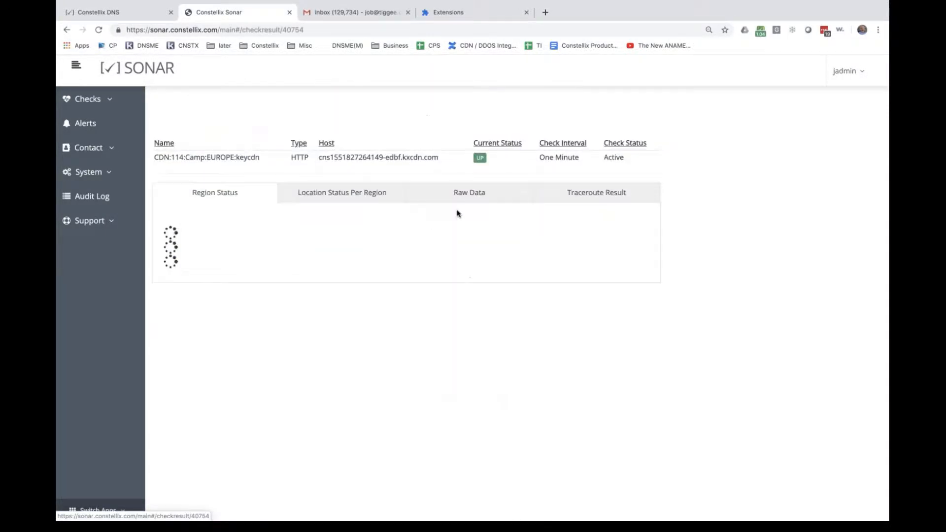
click(384, 191)
click(192, 231)
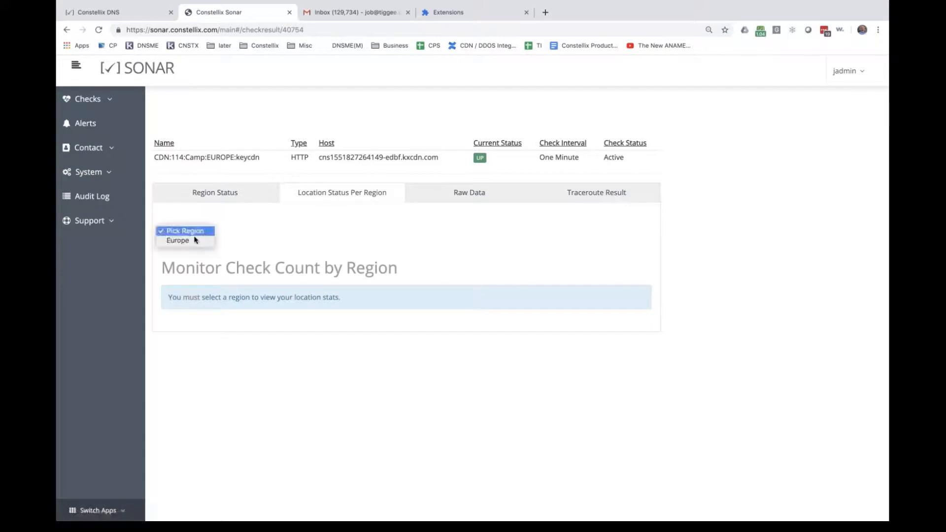
click(195, 240)
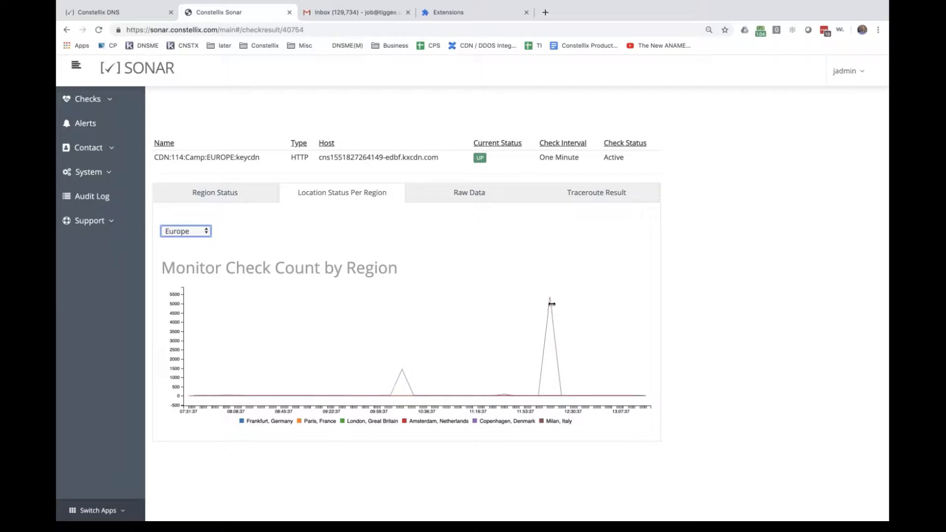
mouse_move(552, 305)
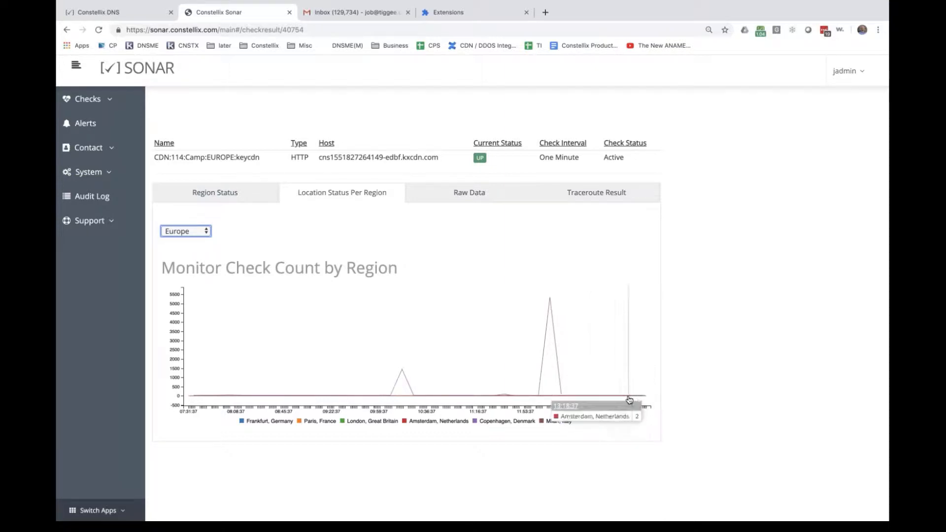
Step: Examine the check's raw data for response times, DNS lookup times and status per monitoring location
click(473, 196)
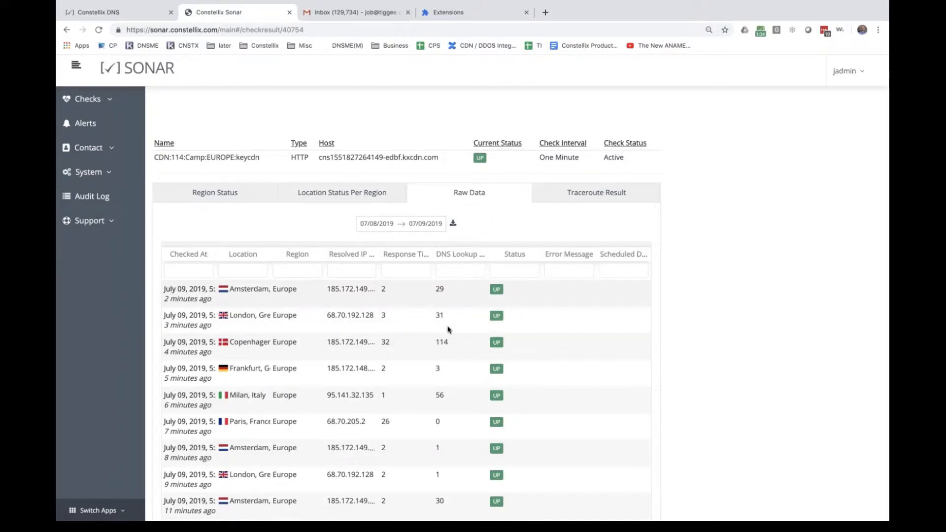
scroll(448, 330, down, 5)
scroll(448, 331, down, 3)
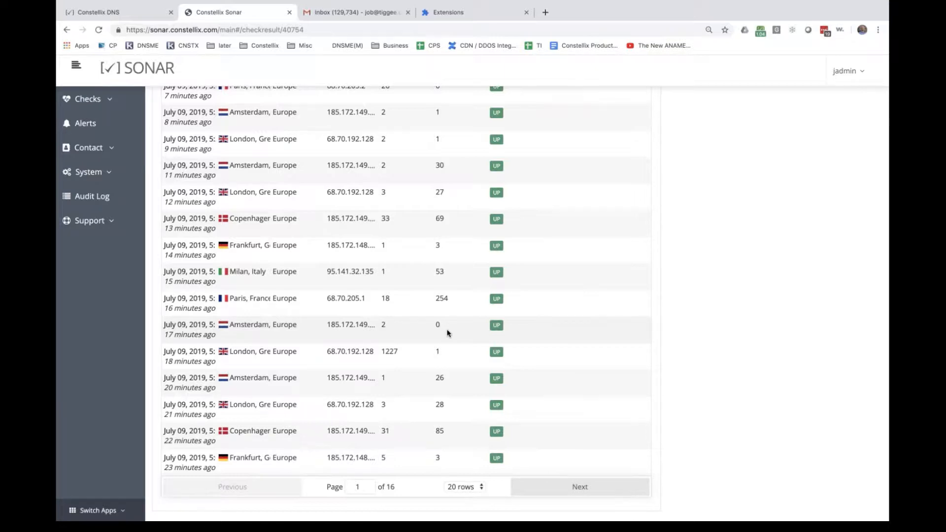
scroll(448, 334, up, 8)
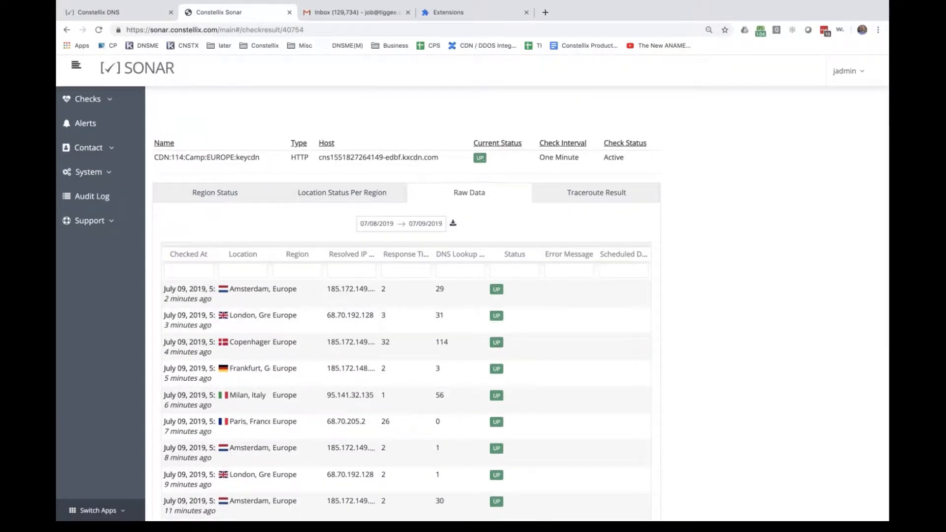
drag(485, 157, 474, 156)
Step: In Constellix DNS, open the www CNAME record of educationdns.com for editing and set its record mode to Failover
click(113, 12)
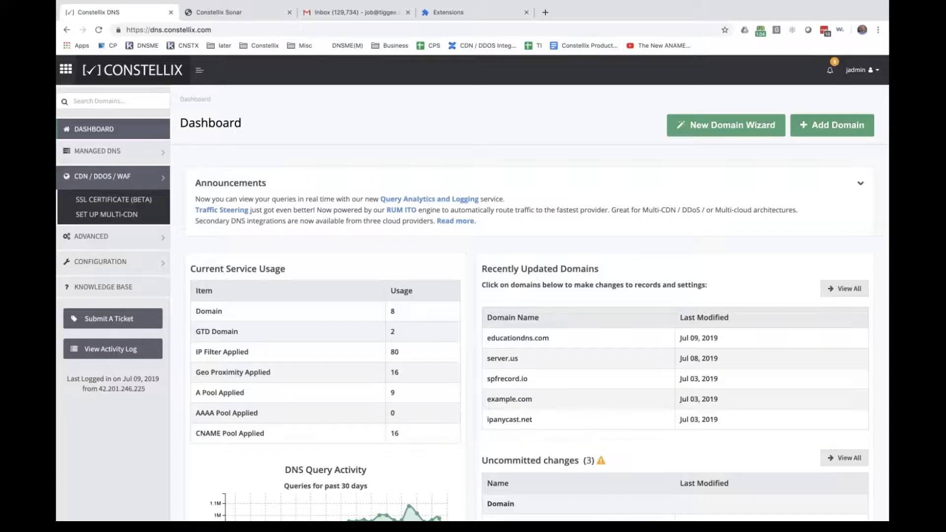
click(512, 338)
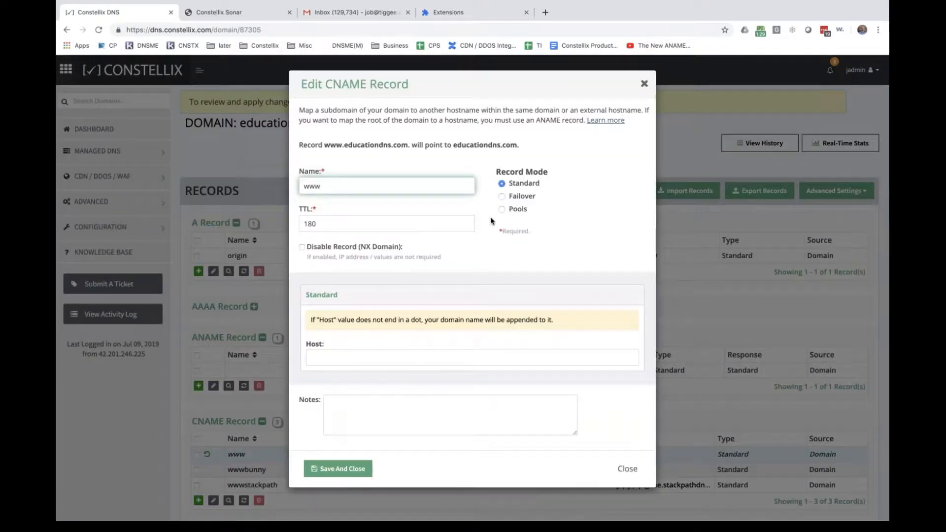
click(502, 197)
scroll(514, 286, down, 5)
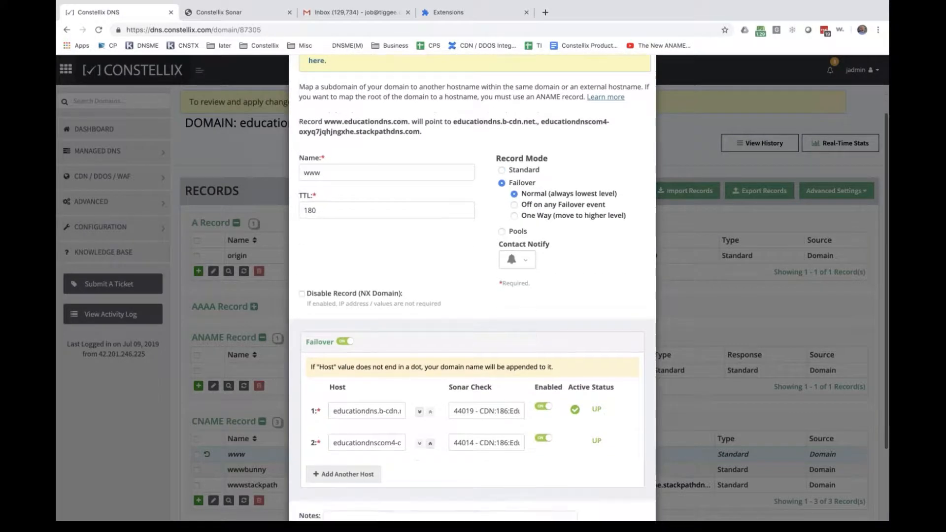
Step: Examine both failover hosts of the www record and the Sonar check assigned to the first one
drag(338, 352, 419, 351)
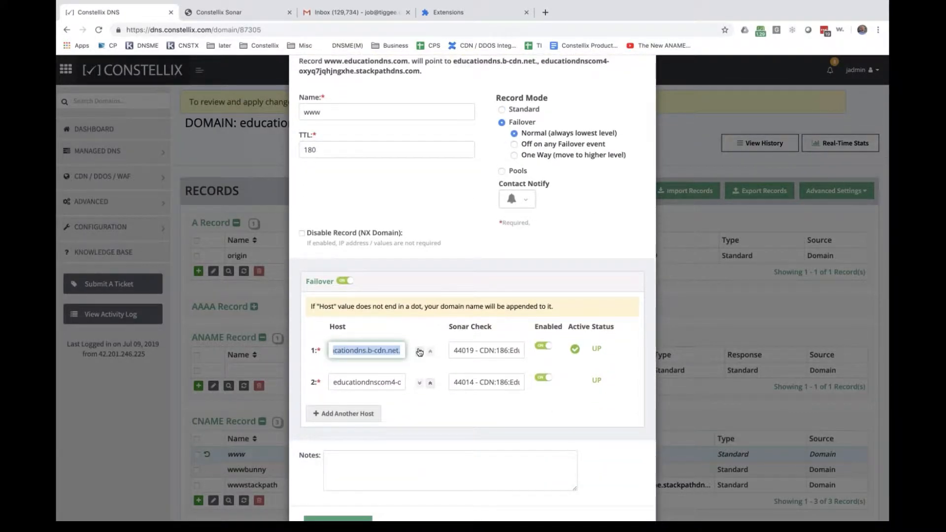
drag(346, 384, 426, 386)
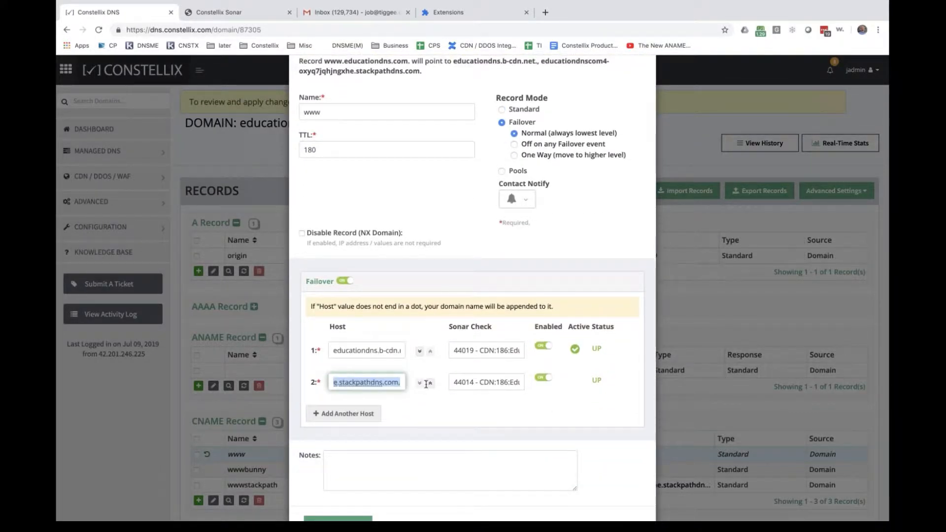
click(463, 350)
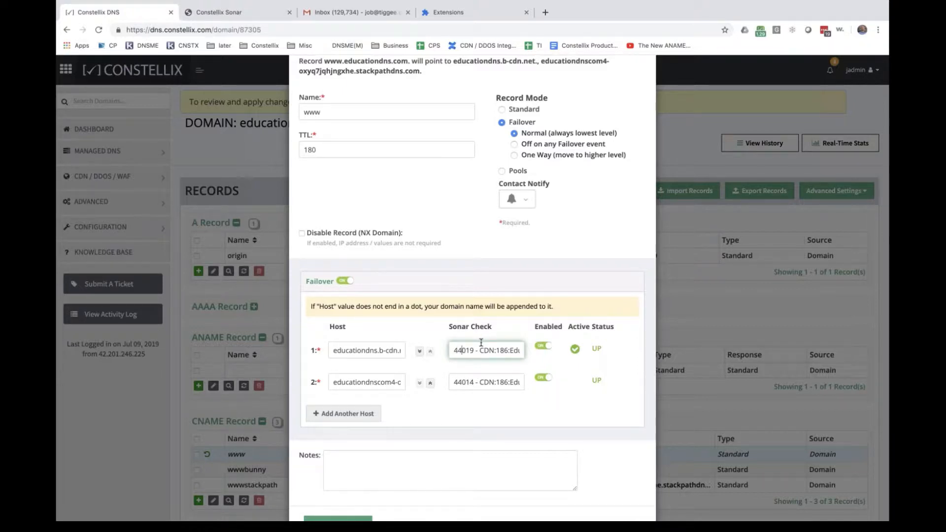
Step: Close the www CNAME record's editor without saving
scroll(481, 342, up, 5)
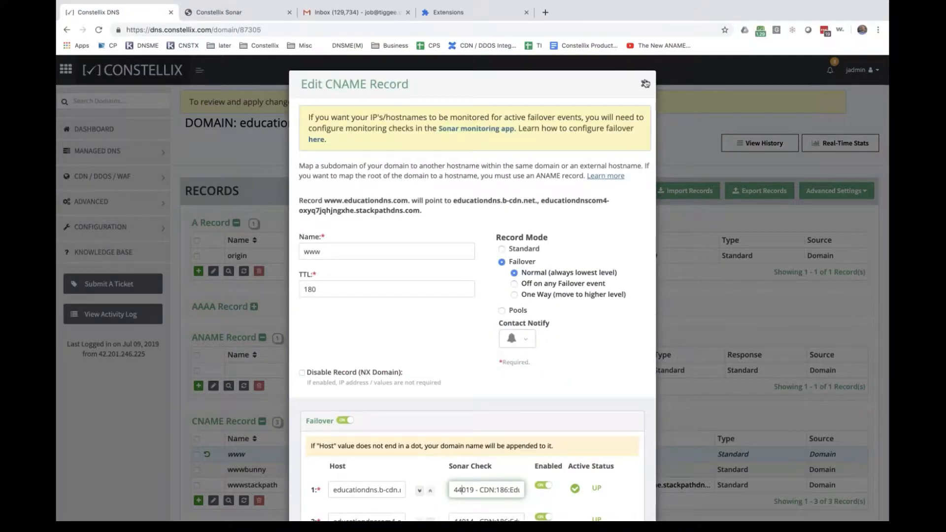
click(646, 83)
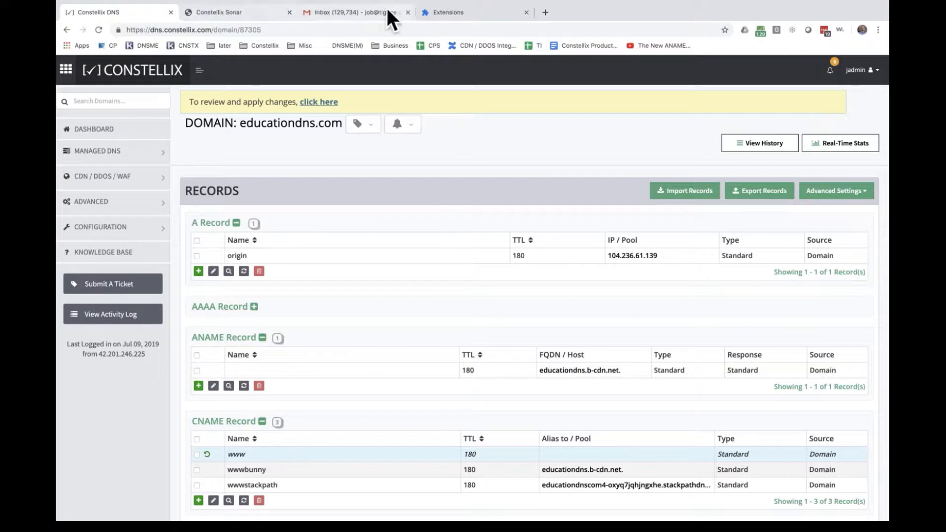
Step: Close the Gmail inbox and Extensions browser tabs and return to the Constellix DNS page of educationdns.com
click(249, 14)
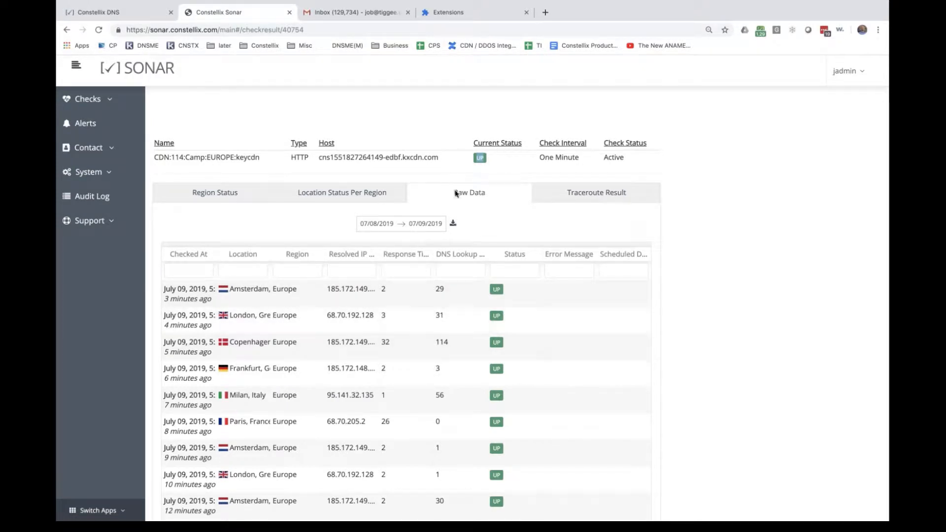
click(332, 17)
click(246, 15)
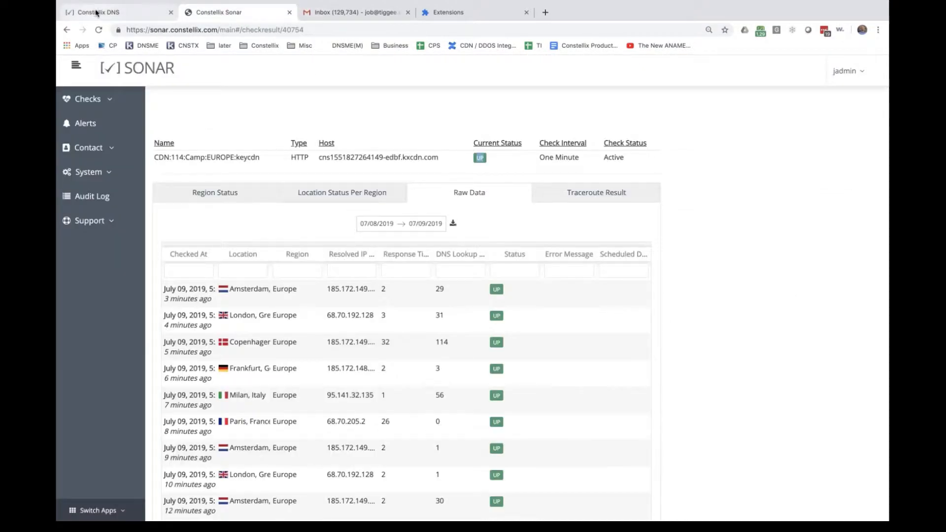
click(96, 14)
click(408, 12)
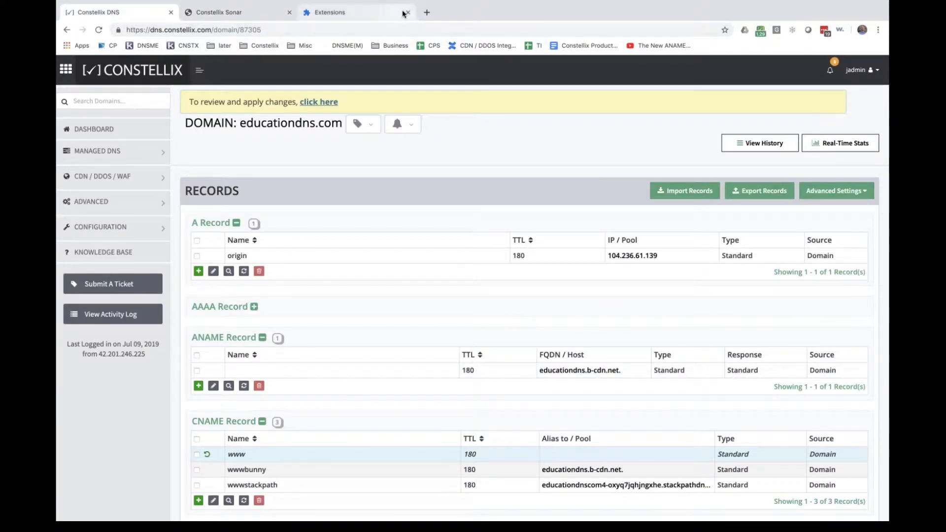
click(401, 13)
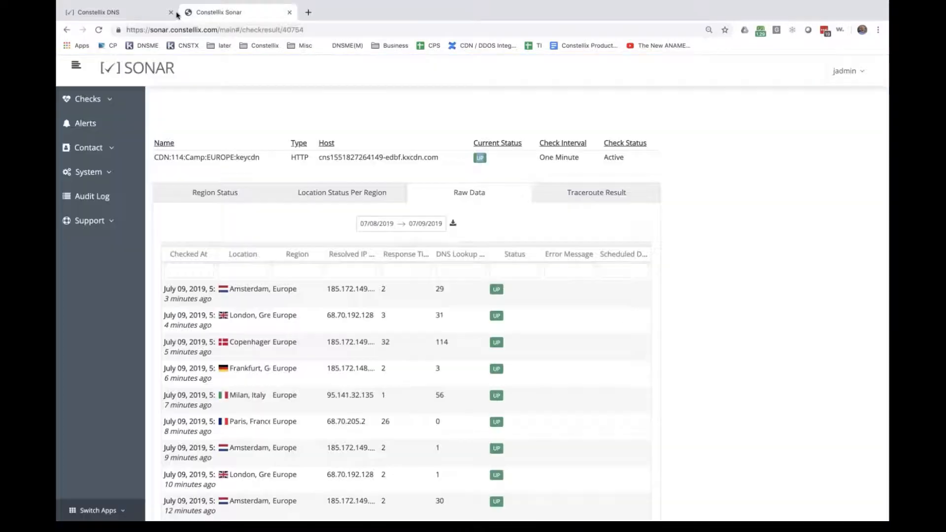
click(407, 13)
click(124, 16)
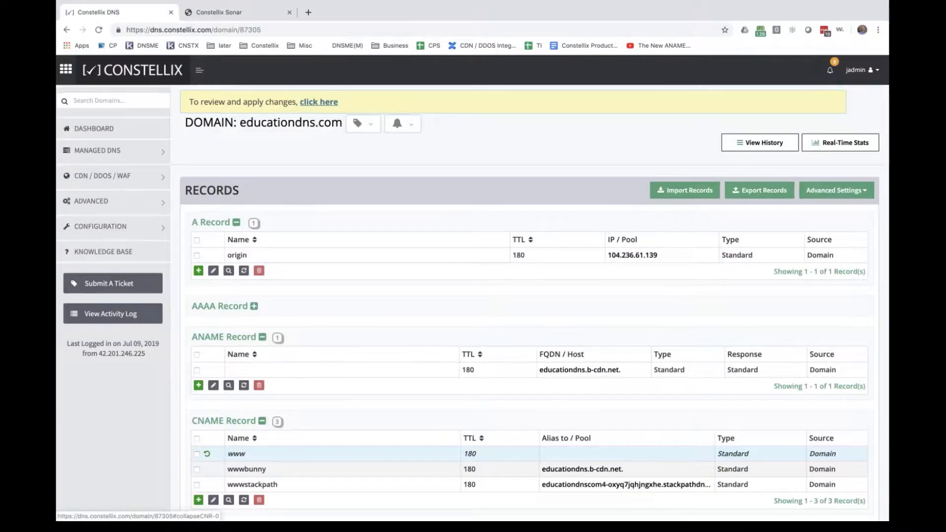
Step: Reopen the www CNAME record, switch it to Failover to examine the first host's Sonar check, and close it without saving
scroll(566, 433, down, 1)
scroll(541, 390, down, 2)
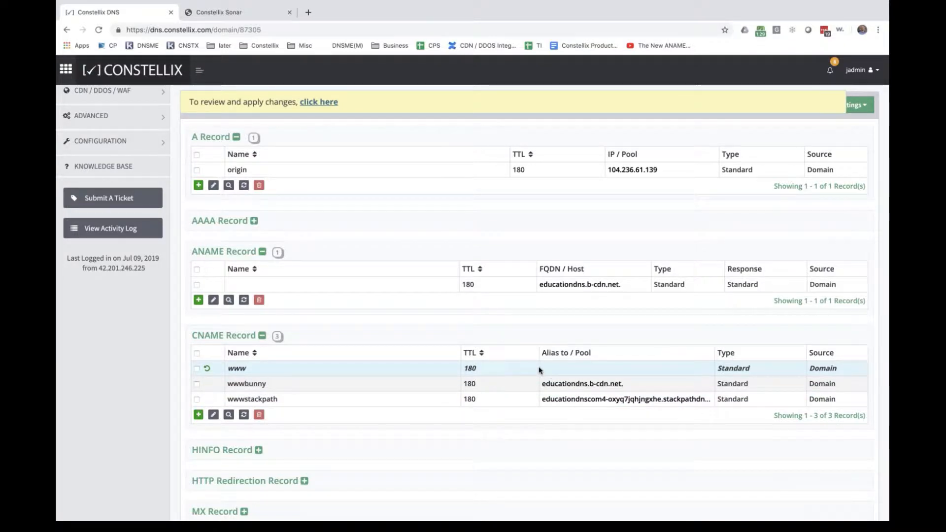
double_click(348, 370)
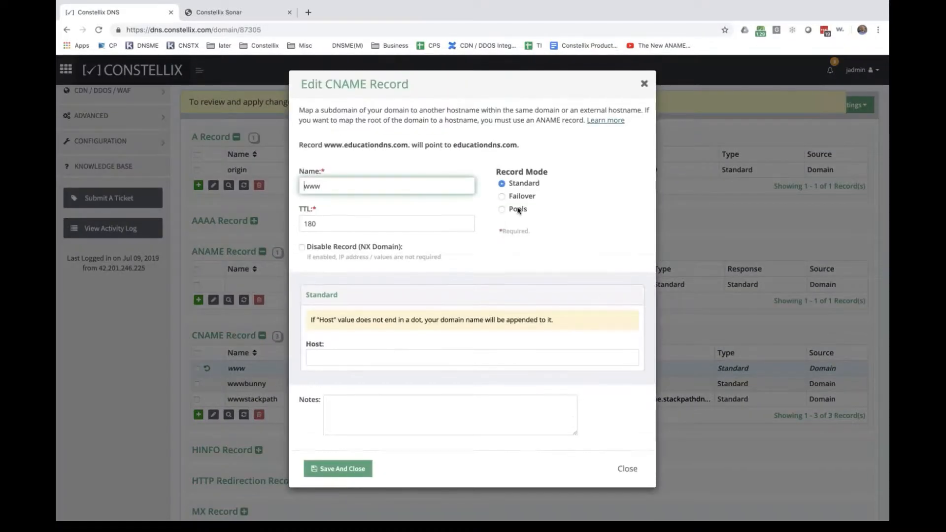
click(502, 194)
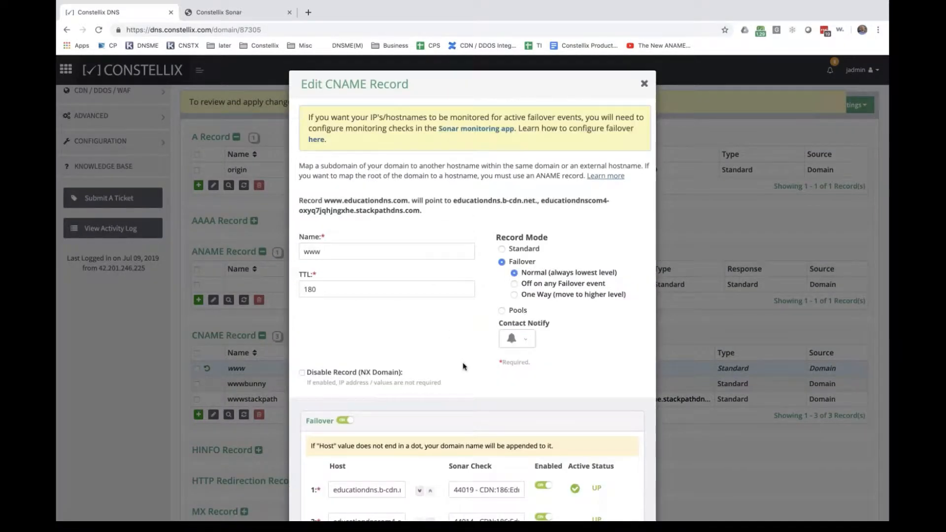
scroll(470, 374, down, 2)
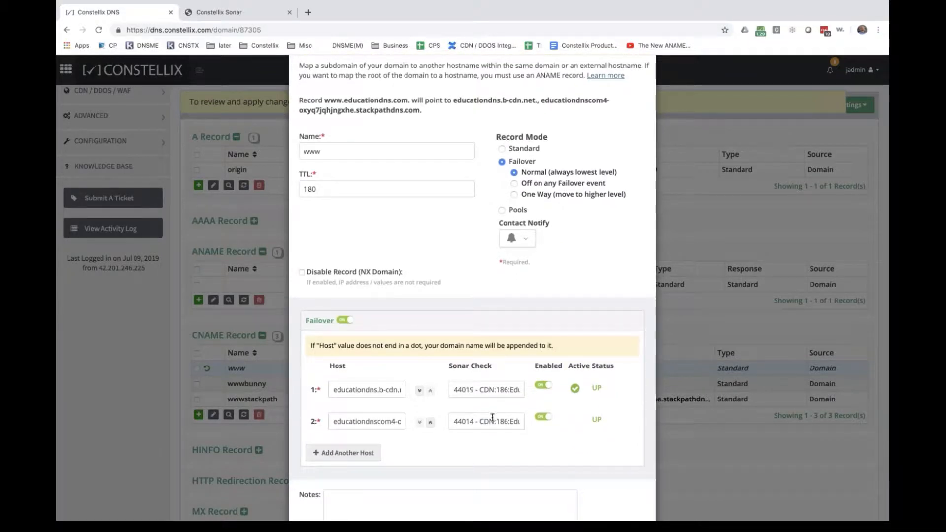
drag(454, 389, 535, 395)
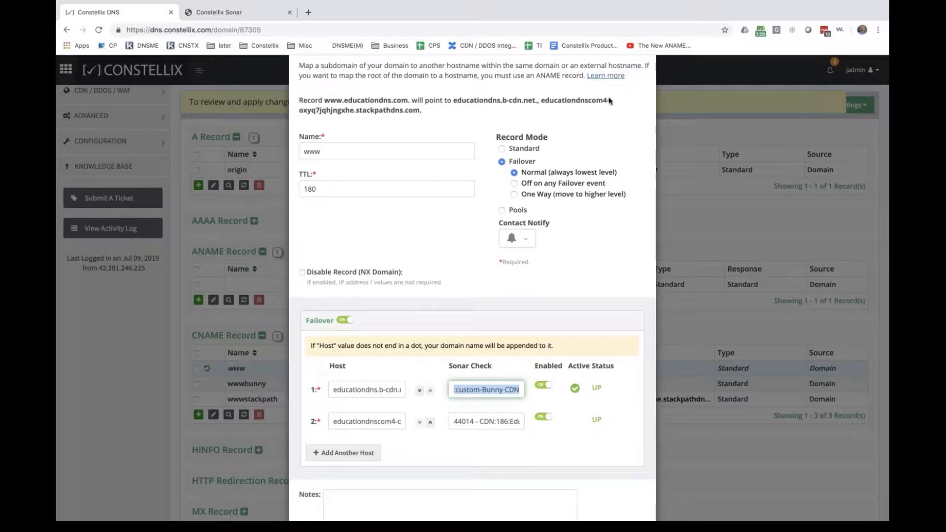
scroll(613, 153, up, 5)
click(645, 89)
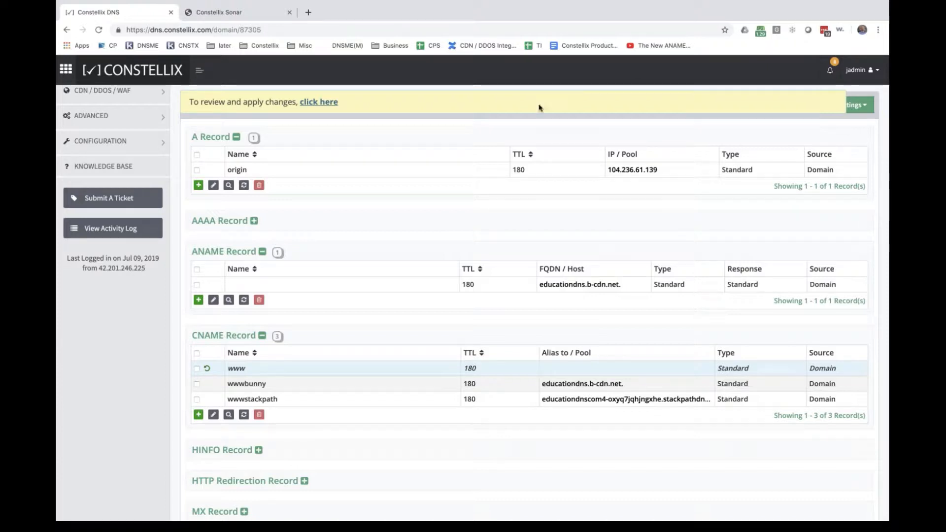
Step: Open the list of ANAME / CNAME record pools and show 50 pools per page
scroll(420, 183, up, 3)
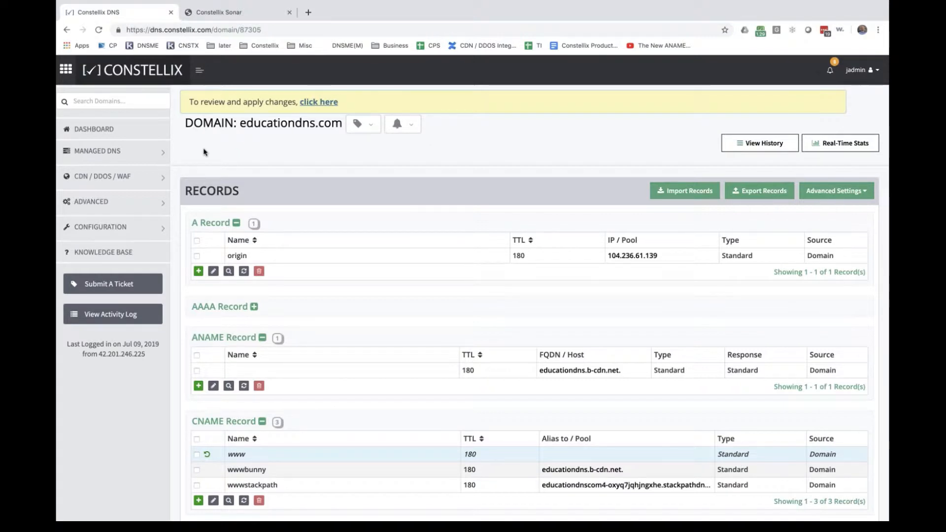
click(117, 157)
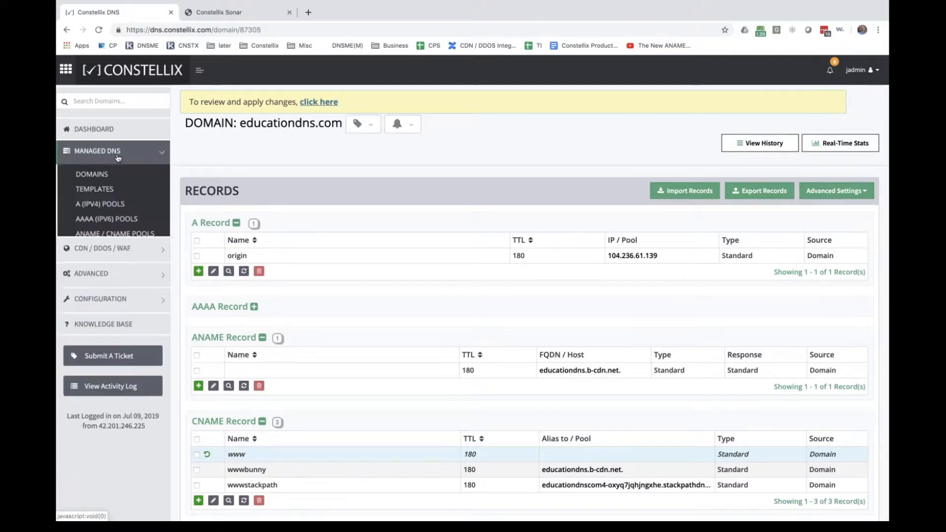
click(115, 233)
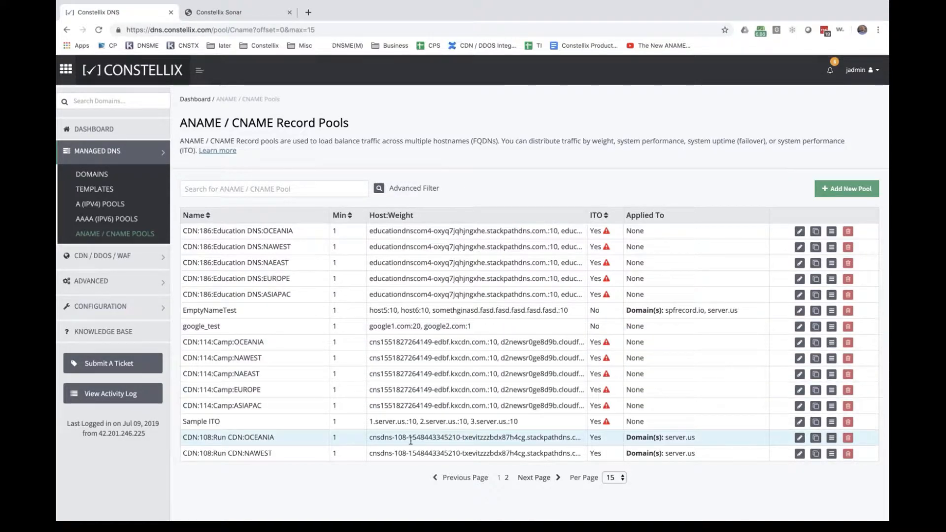
scroll(611, 451, down, 1)
click(621, 453)
click(614, 472)
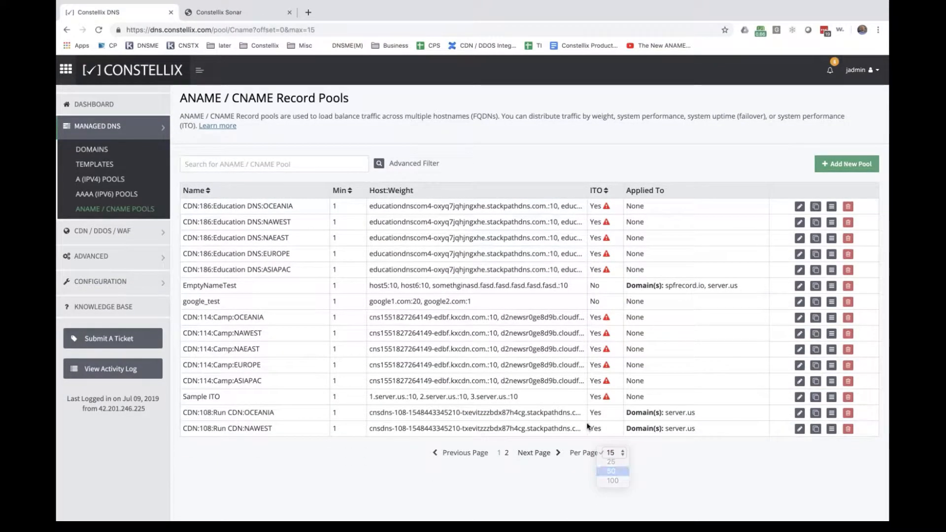
Step: In the CDN:108:Run CDN:NAWEST pool, remove the 1814301399.rsc.cdn77.org. host and examine the remaining hosts
scroll(402, 421, down, 1)
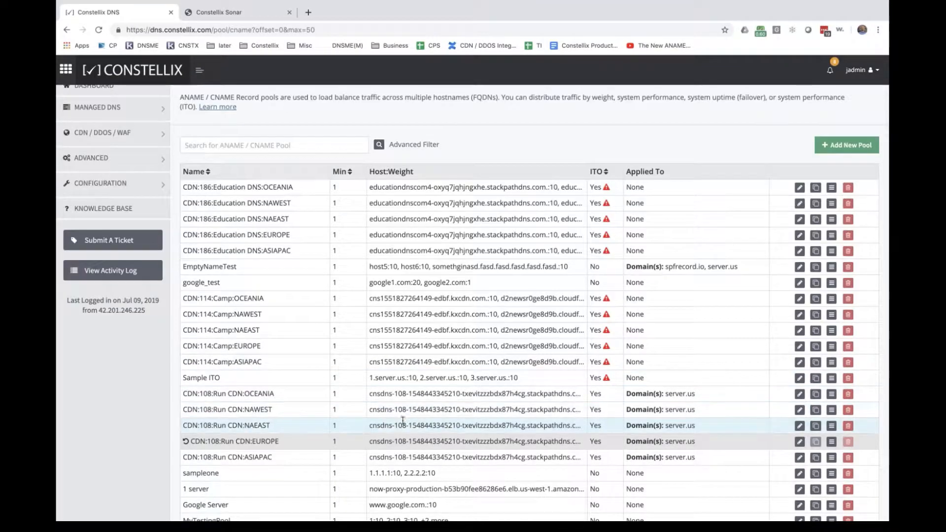
double_click(494, 411)
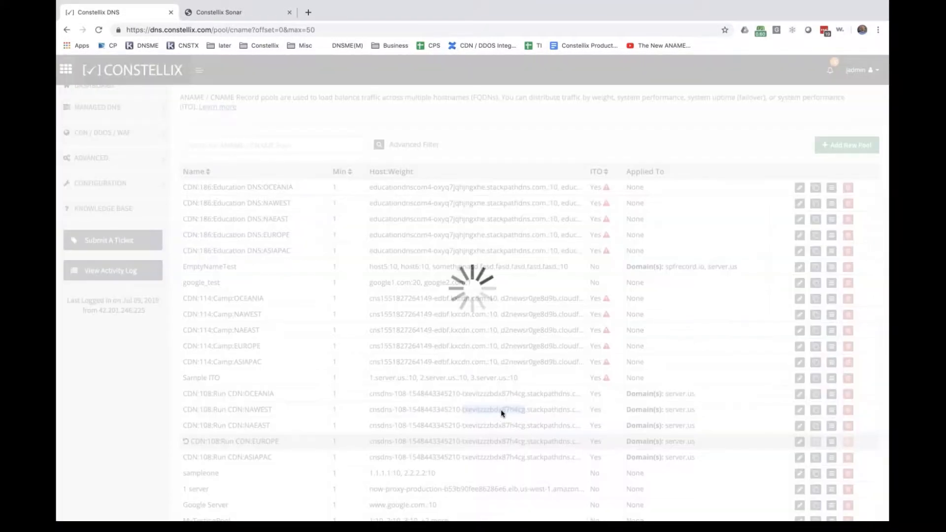
scroll(570, 335, down, 3)
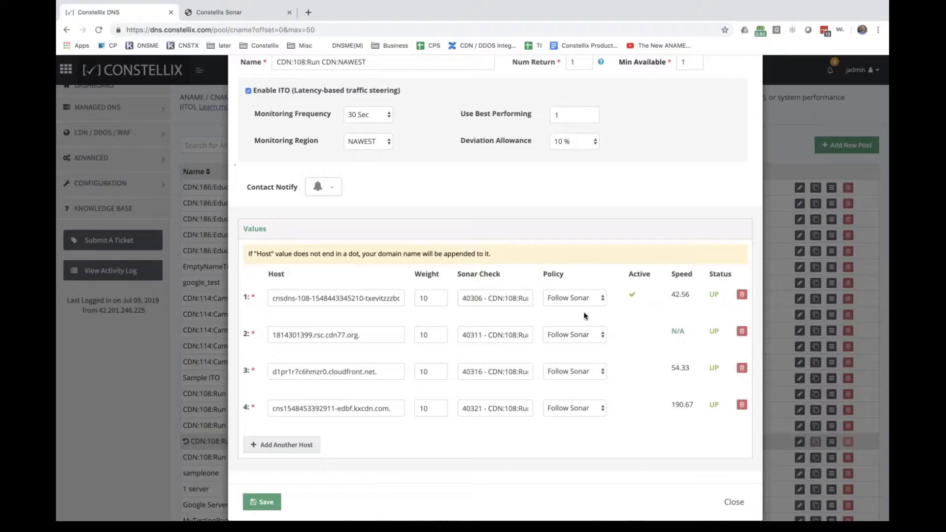
click(742, 332)
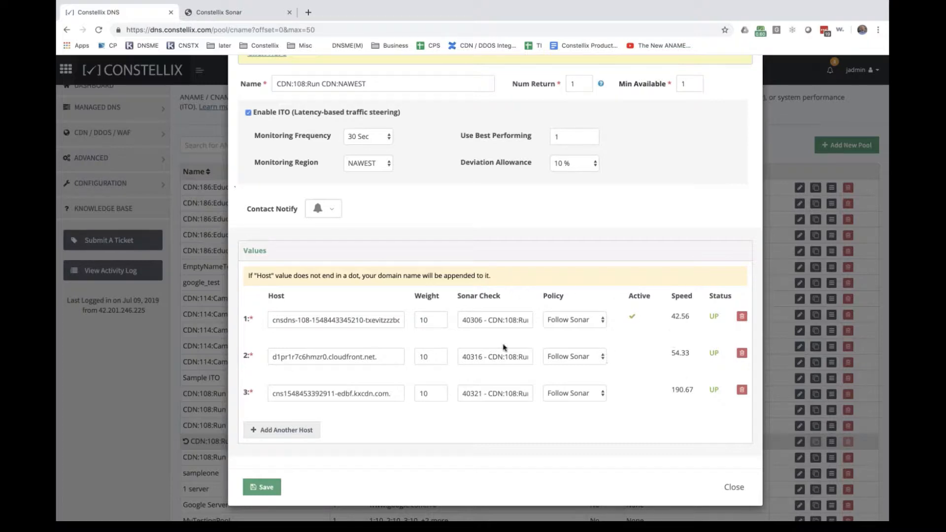
drag(347, 318, 450, 322)
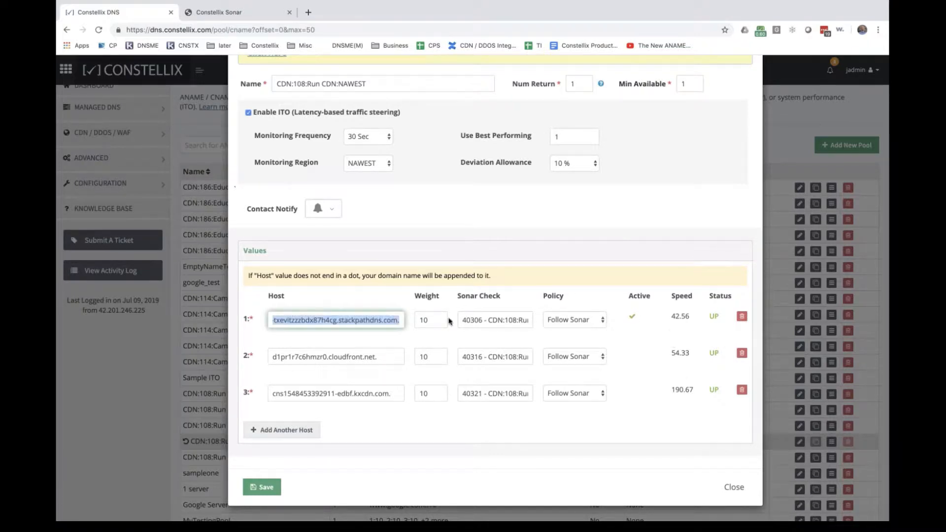
drag(328, 393, 400, 393)
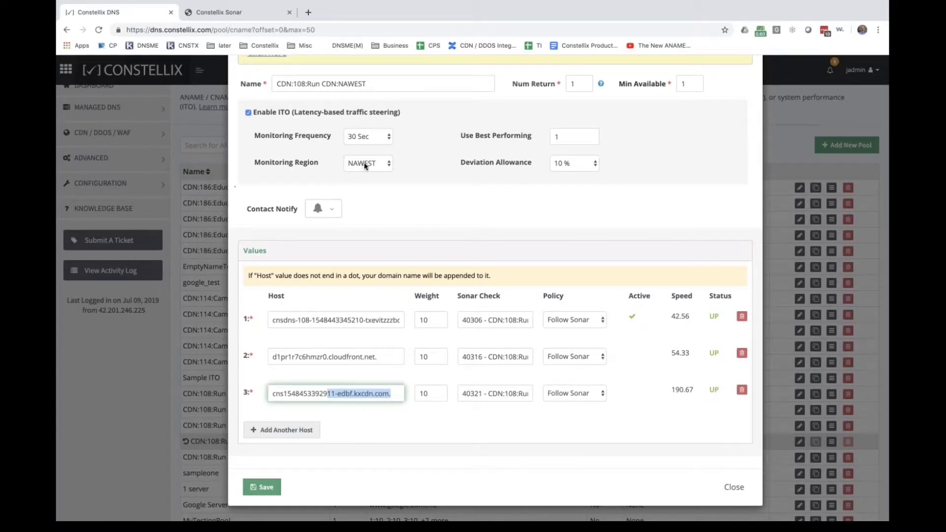
Step: In Constellix Sonar, open the results of the CDN:114:Camp:NAWEST:amazon check and examine its raw data per monitoring location
click(217, 10)
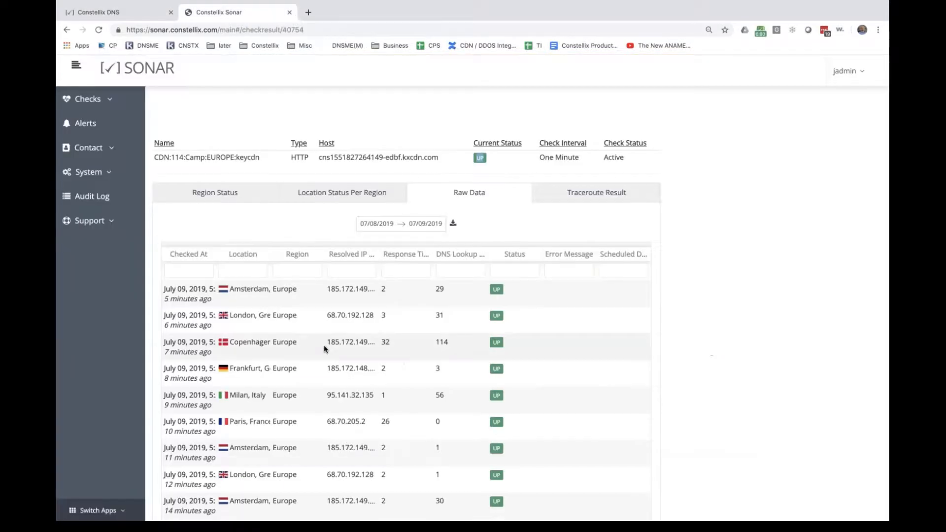
scroll(324, 346, down, 2)
scroll(324, 349, up, 2)
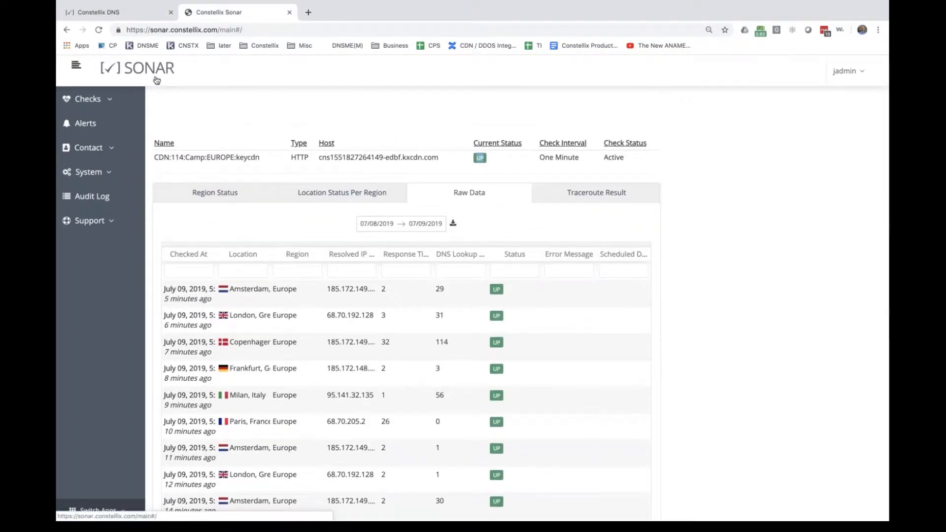
scroll(249, 309, down, 8)
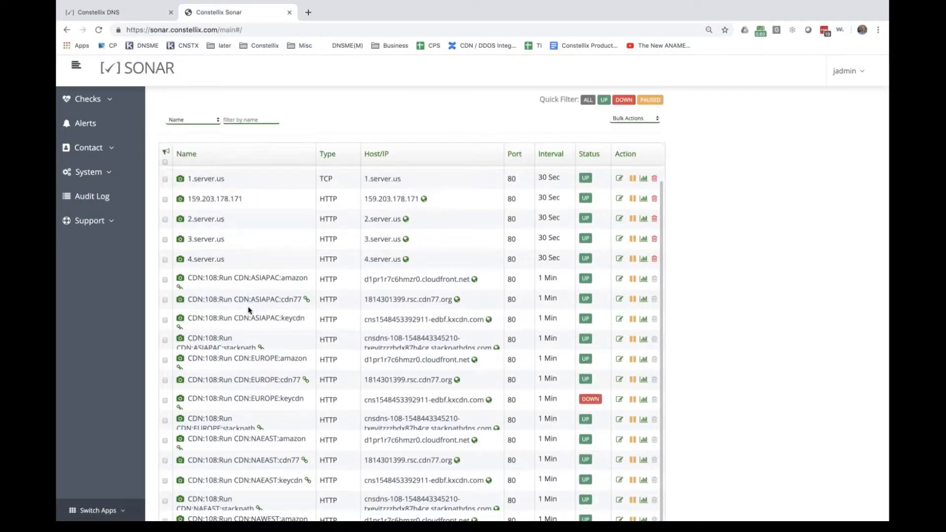
scroll(248, 310, down, 3)
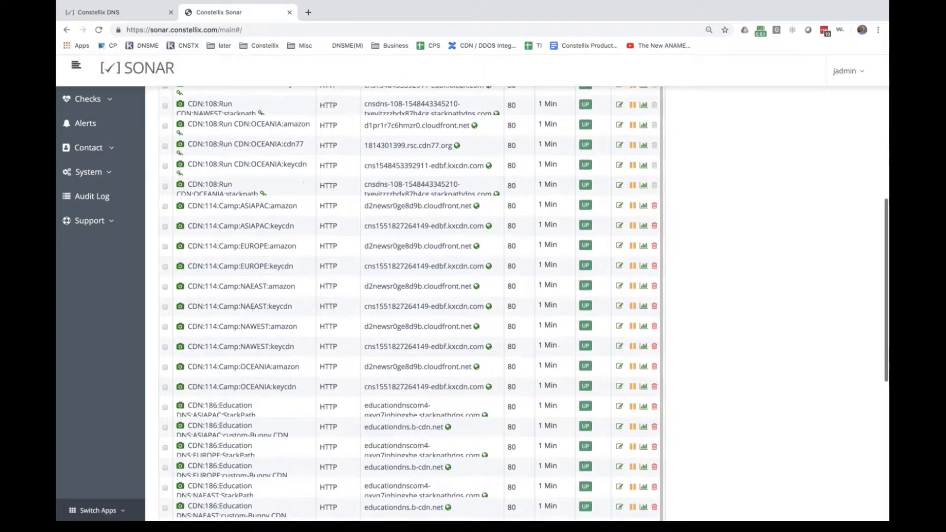
click(271, 330)
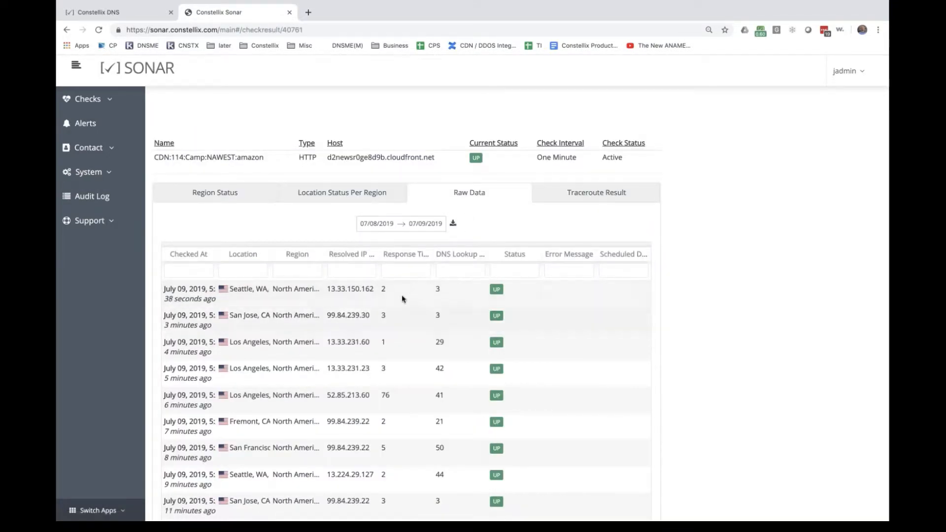
Step: Return to Constellix DNS and close the CDN:108:Run CDN:NAWEST pool editor without saving
click(133, 17)
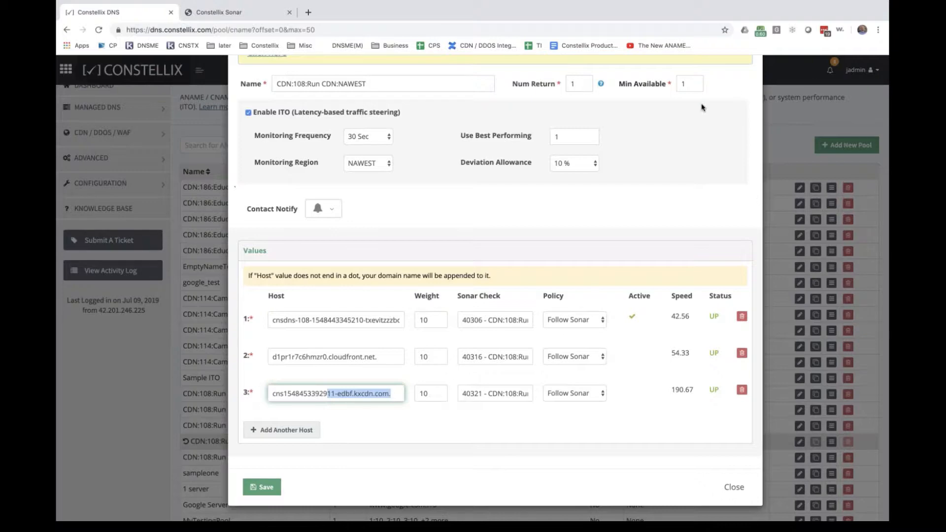
scroll(704, 110, up, 3)
click(751, 84)
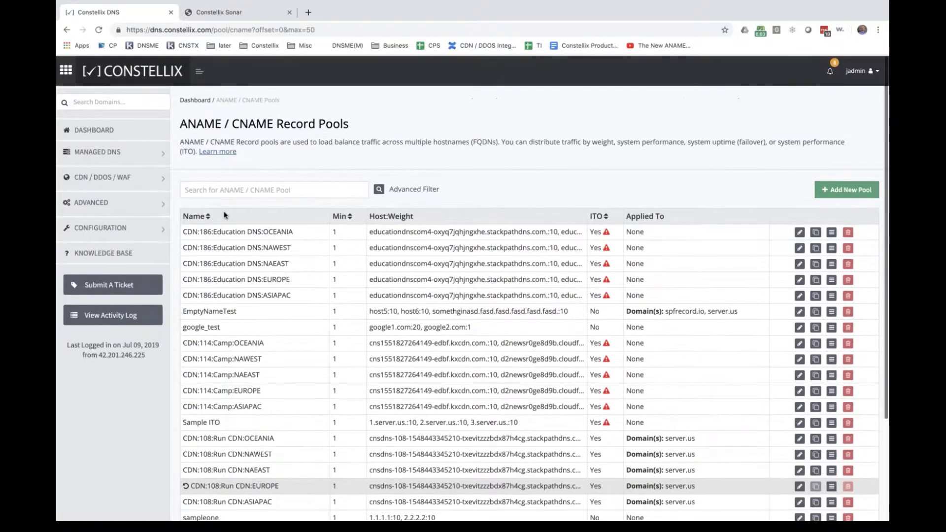
Step: Open the multi-CDN sites list, display the Run CDN site's webpage script, select its full text and close it
click(99, 177)
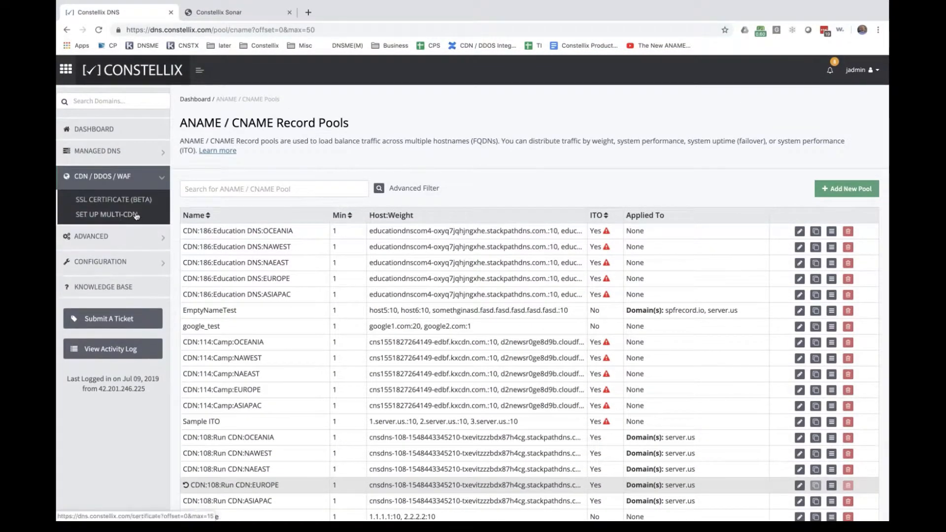
click(106, 215)
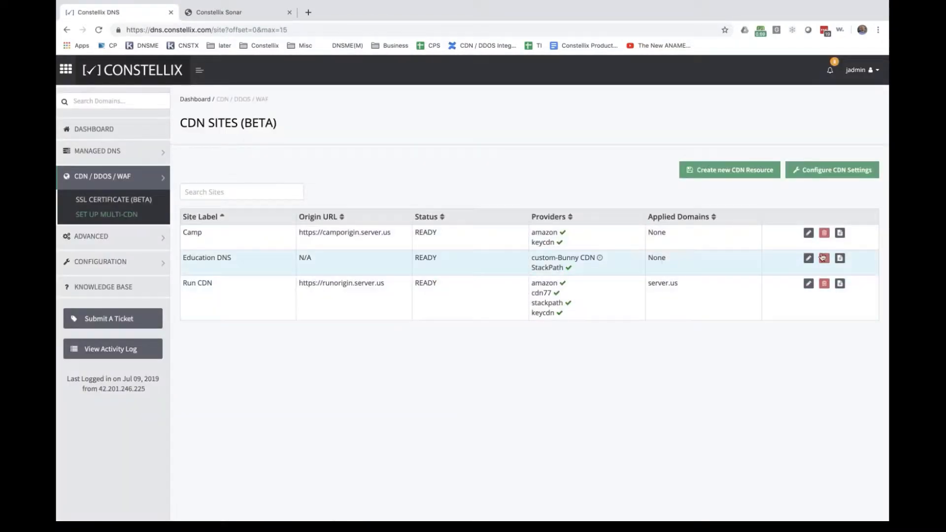
click(840, 285)
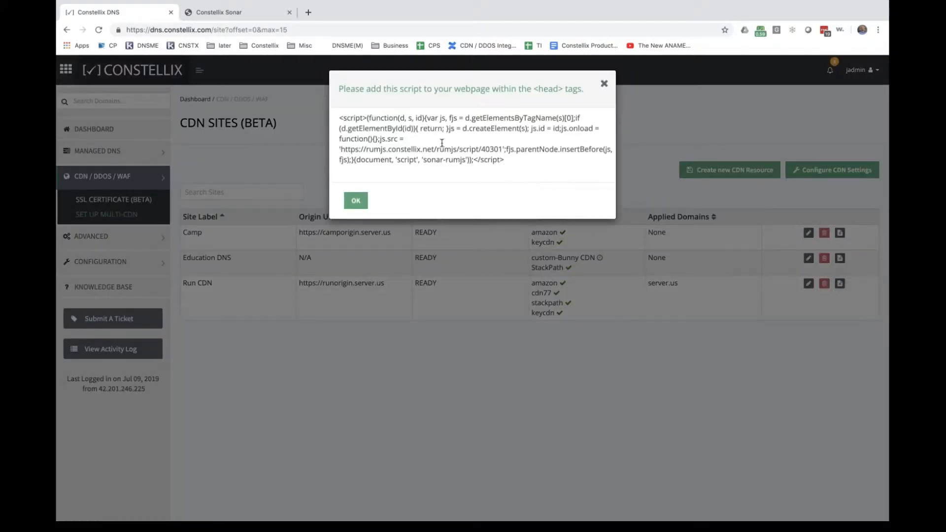
drag(508, 165, 339, 117)
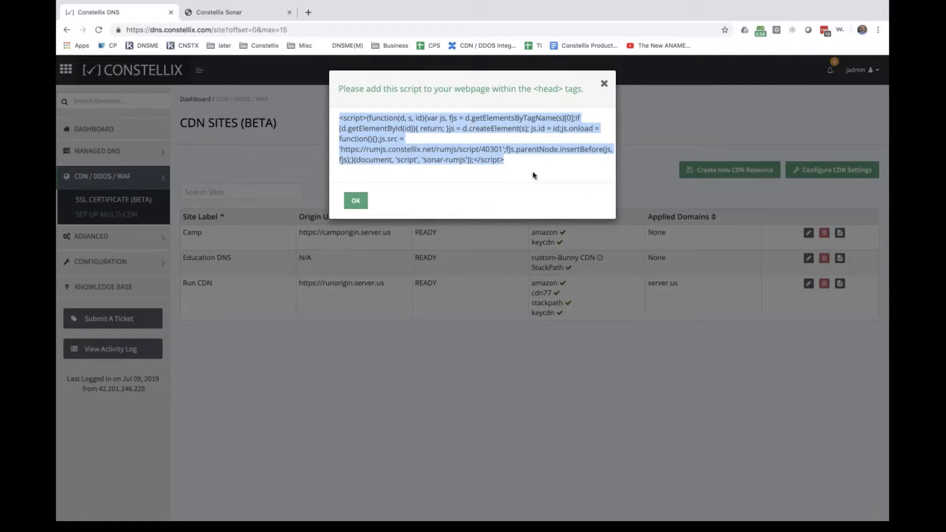
click(604, 85)
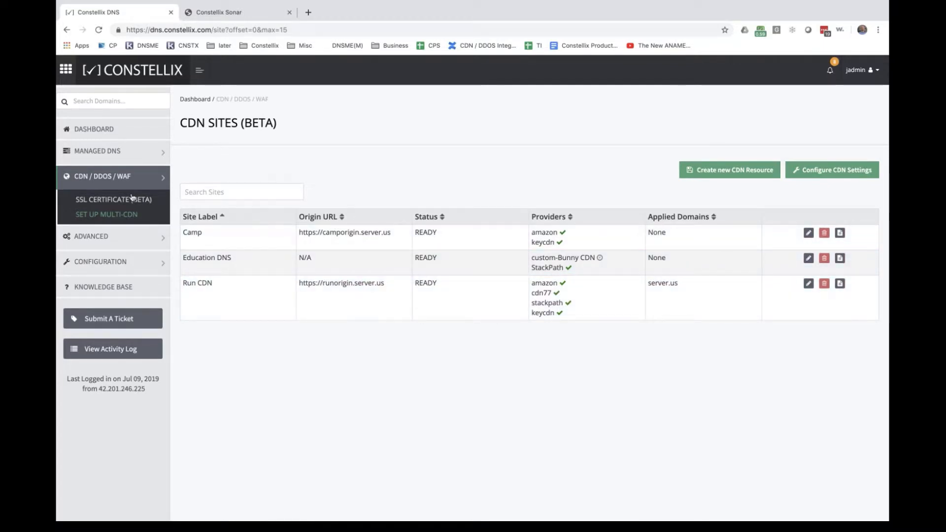
Step: Open the list of IP filters and look through the Run CDN filters
click(100, 235)
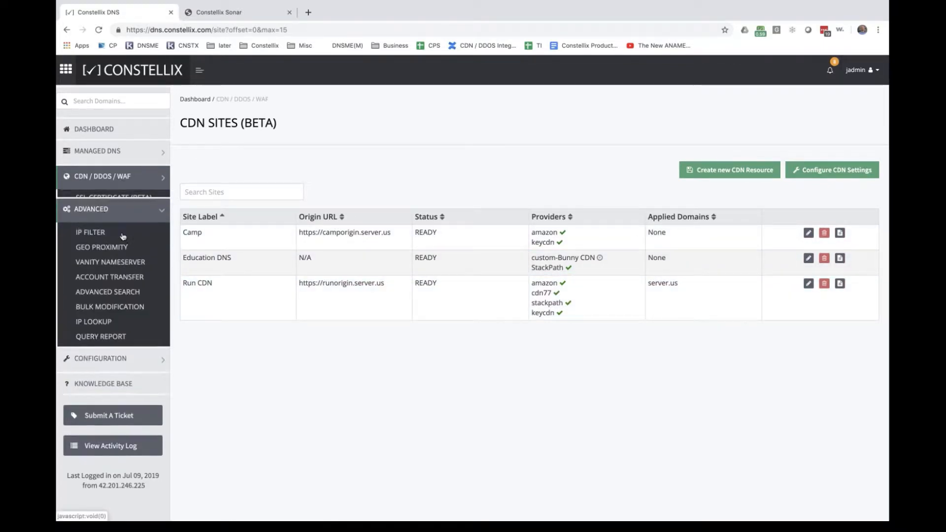
click(89, 226)
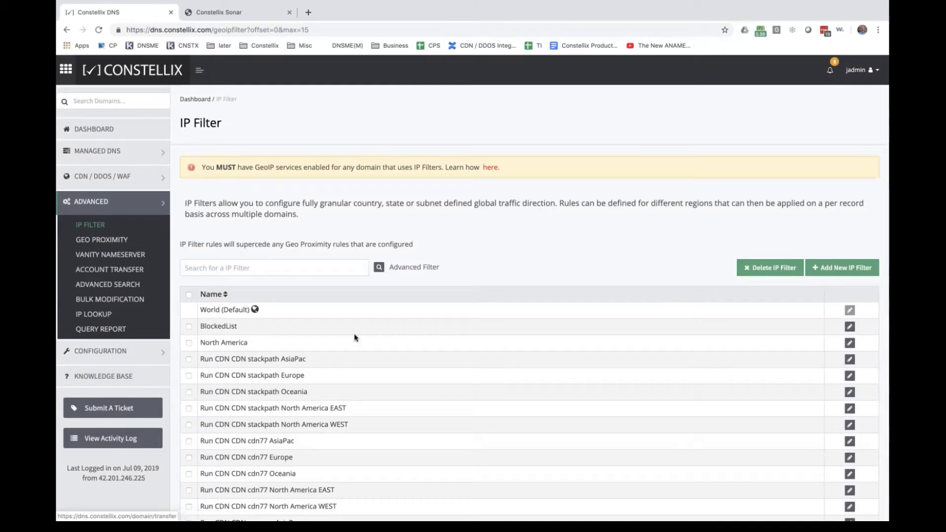
scroll(355, 339, down, 4)
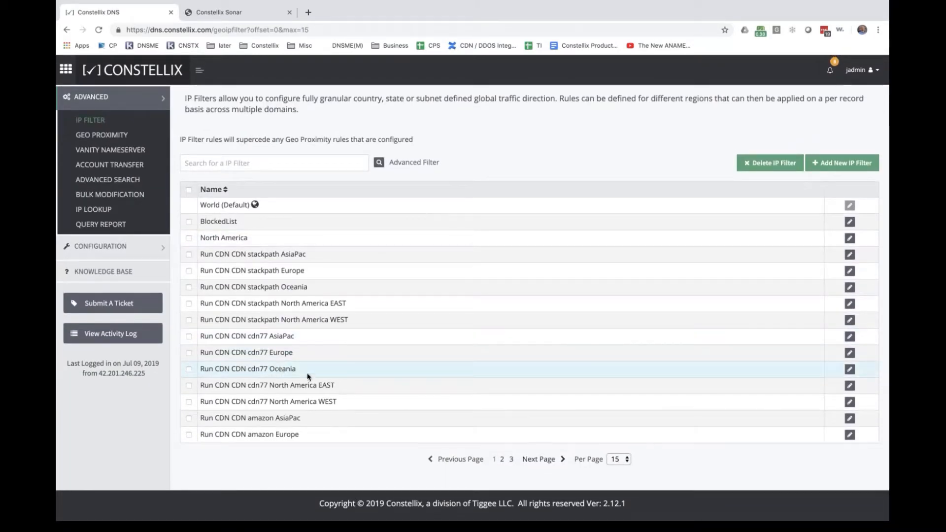
Step: Examine the system rules of the Run CDN cdn77 North America EAST and cdn77 Europe IP filters, closing each without saving
click(323, 385)
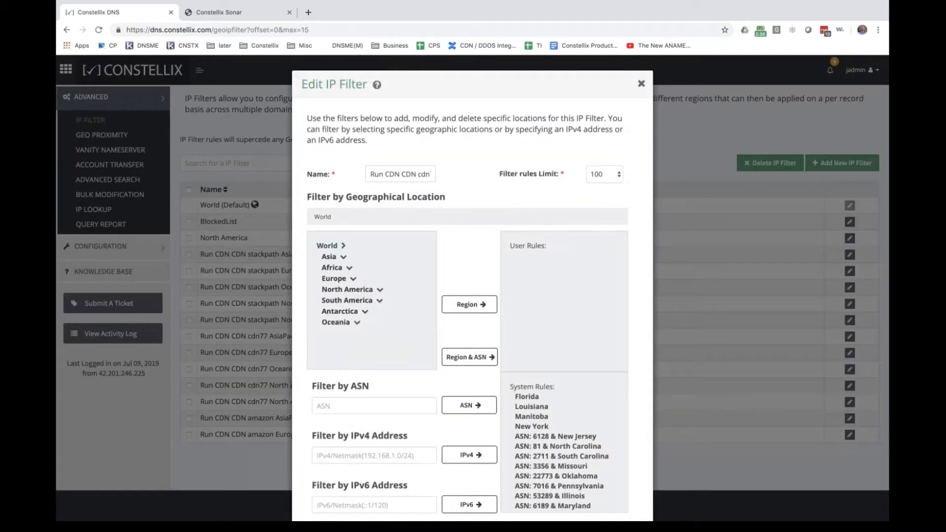
scroll(556, 386, down, 3)
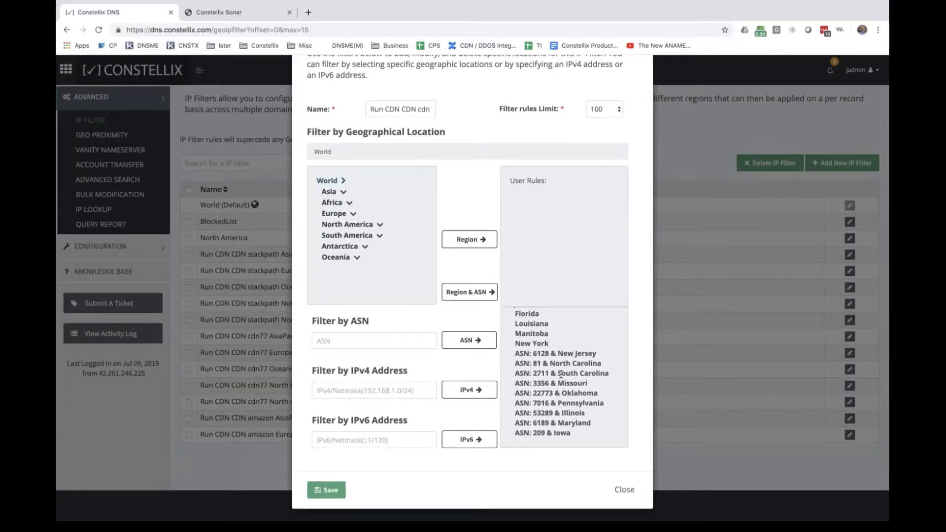
scroll(559, 377, up, 2)
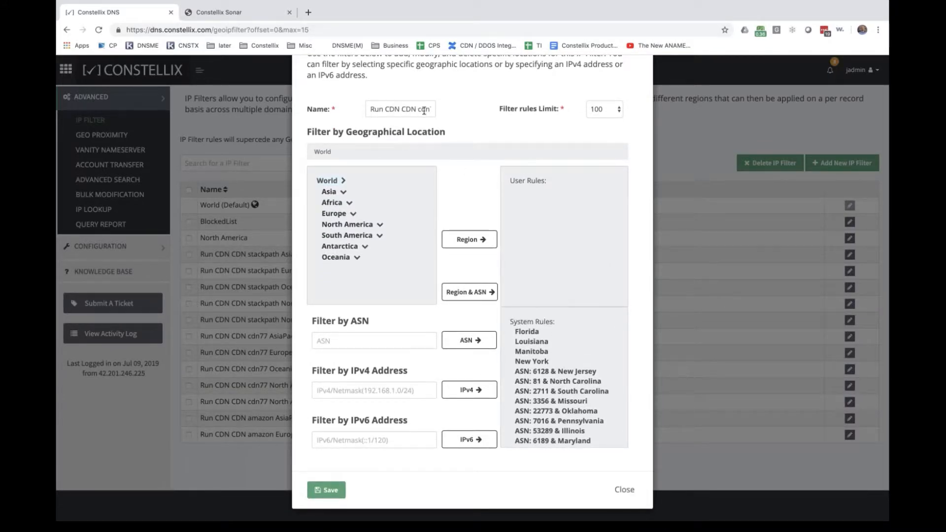
drag(424, 111, 445, 116)
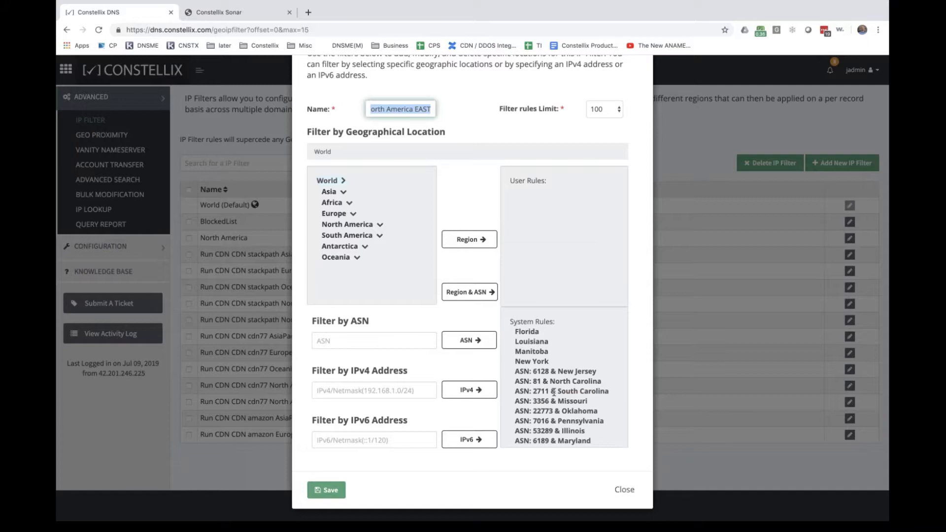
scroll(562, 383, down, 1)
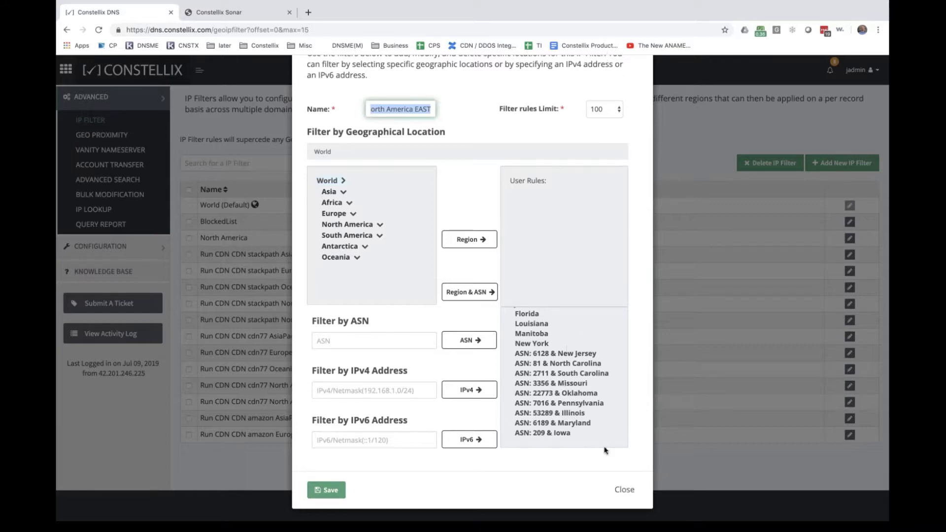
click(620, 490)
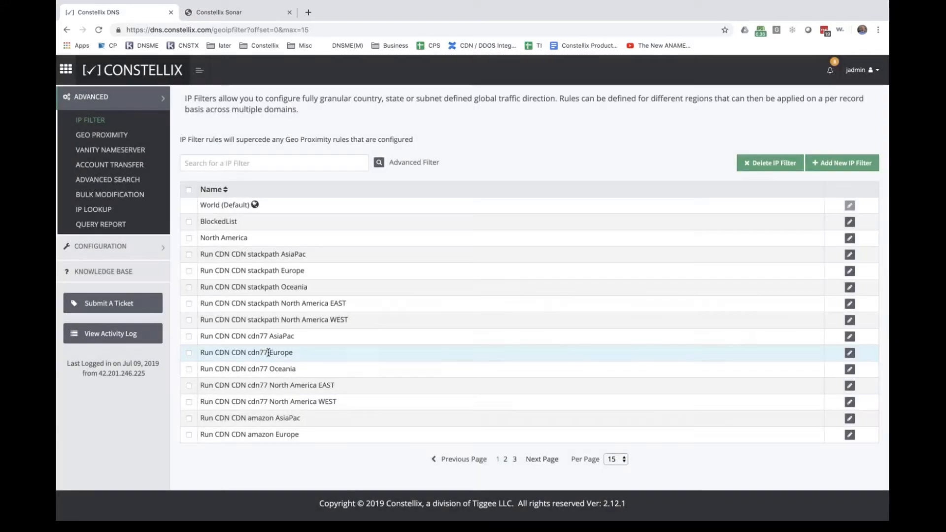
click(364, 349)
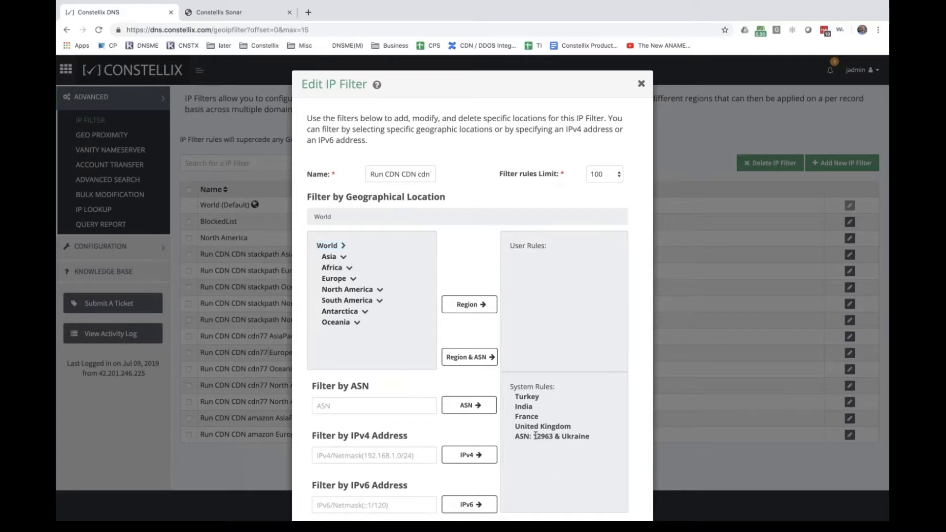
click(641, 84)
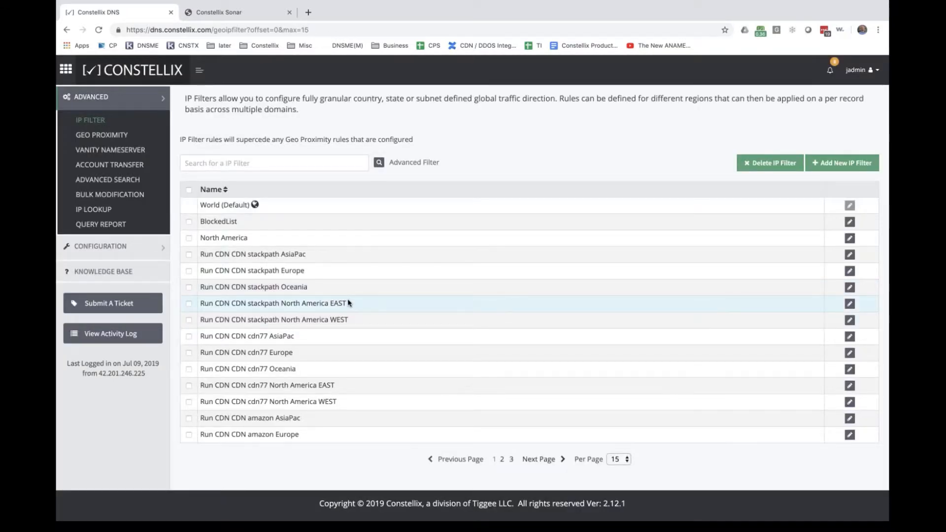
Step: Open the Run CDN CDN stackpath North America EAST IP filter and examine its name and system rules
click(348, 301)
scroll(532, 434, down, 2)
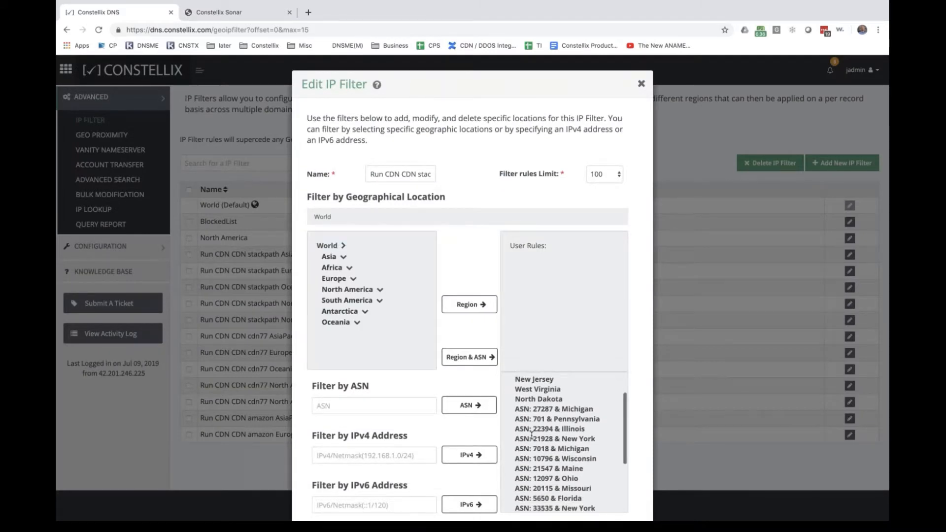
scroll(531, 434, up, 3)
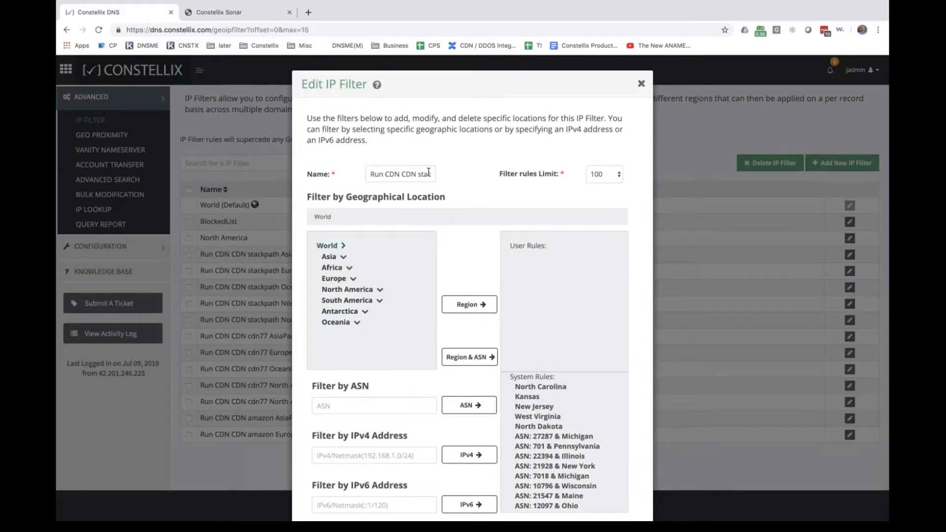
drag(385, 174, 406, 173)
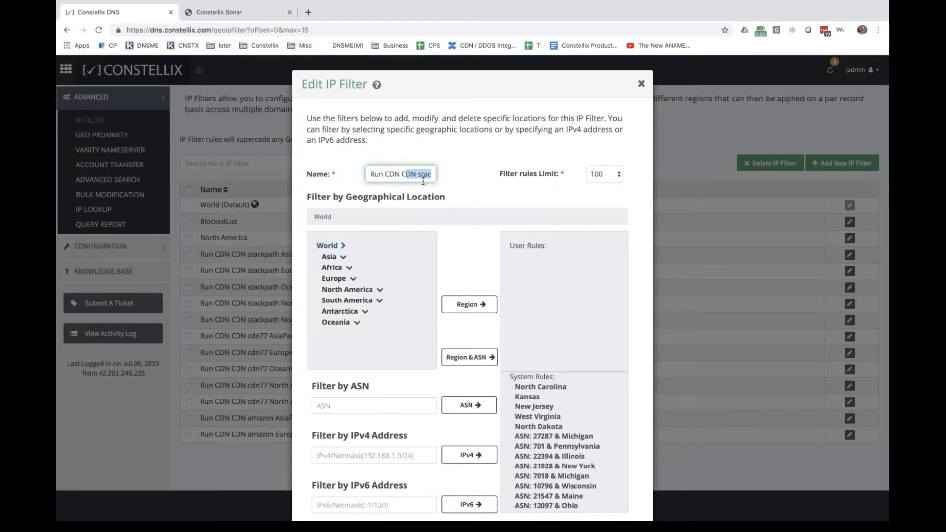
drag(385, 174, 418, 173)
scroll(537, 412, down, 2)
scroll(535, 409, up, 2)
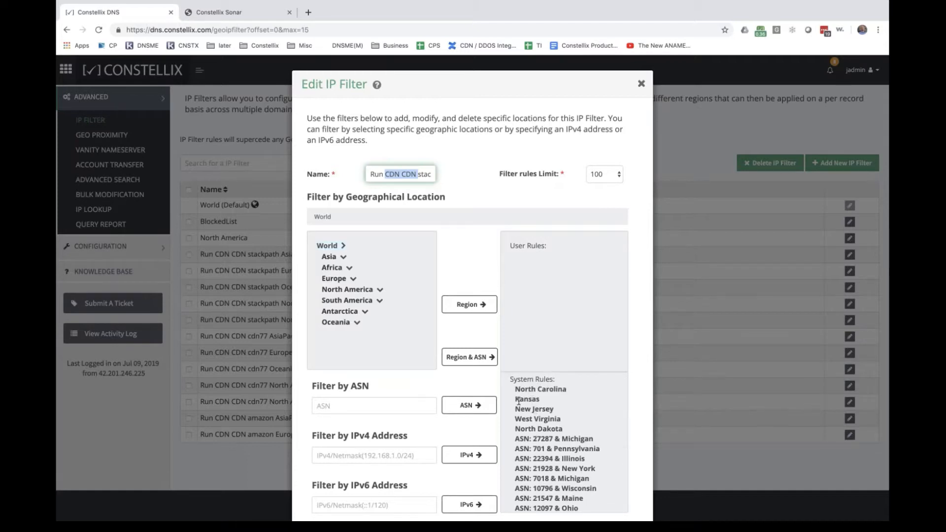
Step: In the system rules, highlight the New York entries for ASN 36265, 33535 and 21928
scroll(542, 427, down, 3)
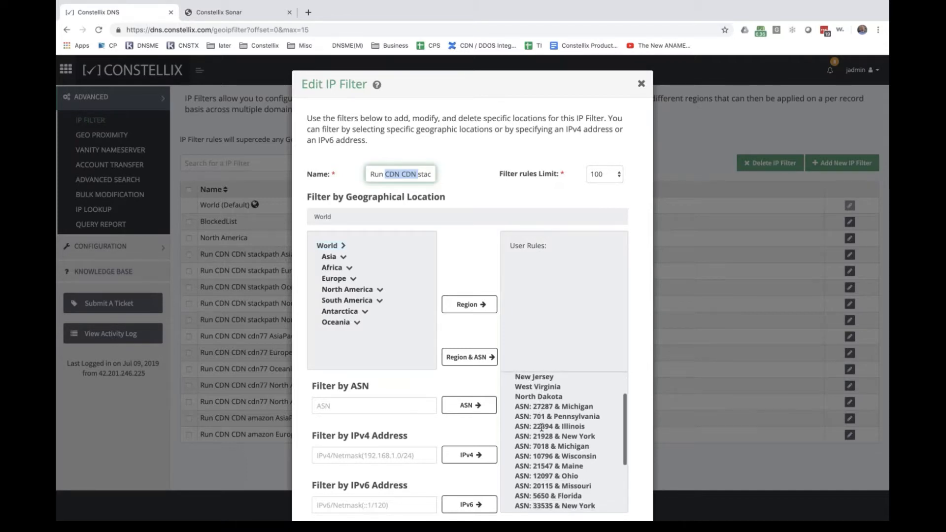
scroll(542, 428, down, 2)
scroll(547, 419, down, 2)
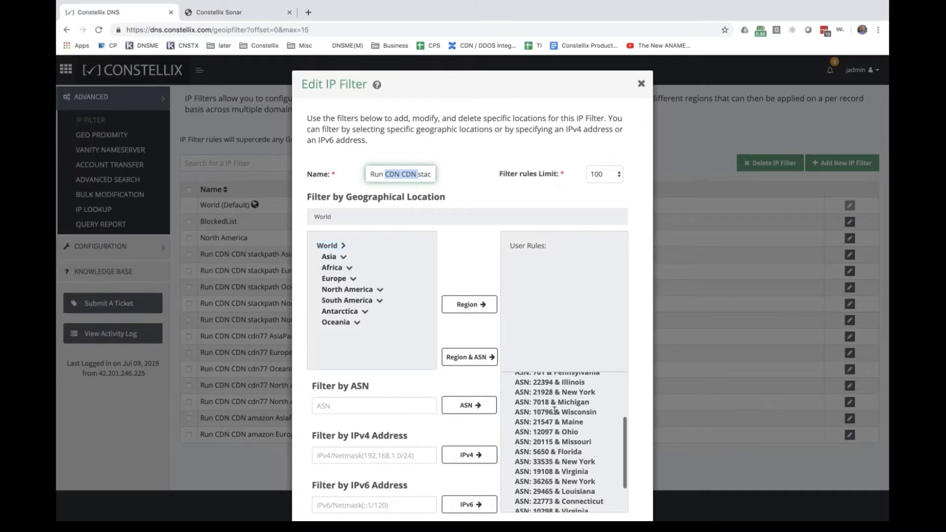
scroll(562, 434, down, 2)
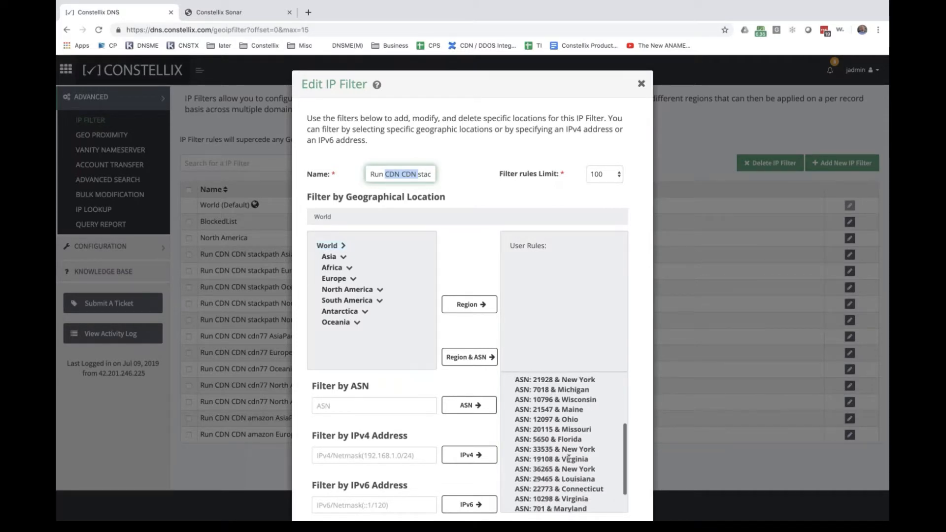
drag(584, 469, 524, 466)
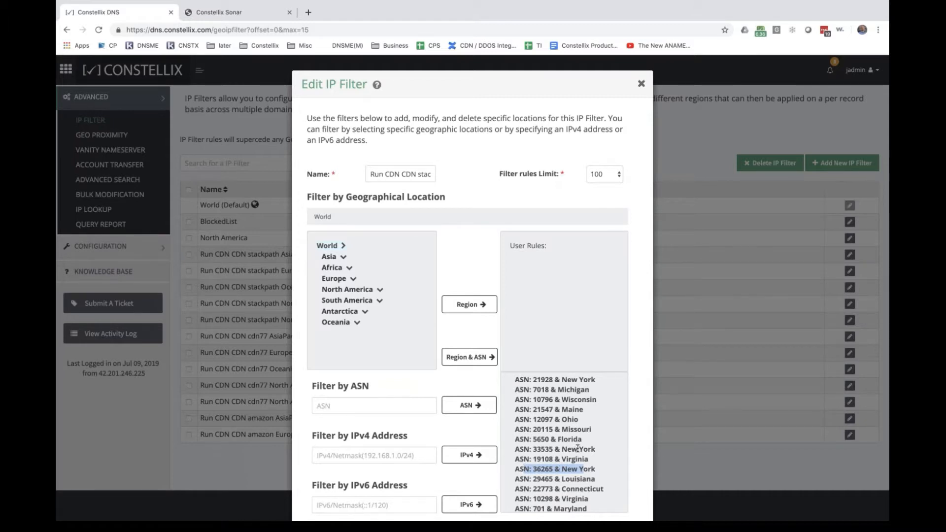
drag(584, 449, 534, 447)
scroll(535, 447, up, 1)
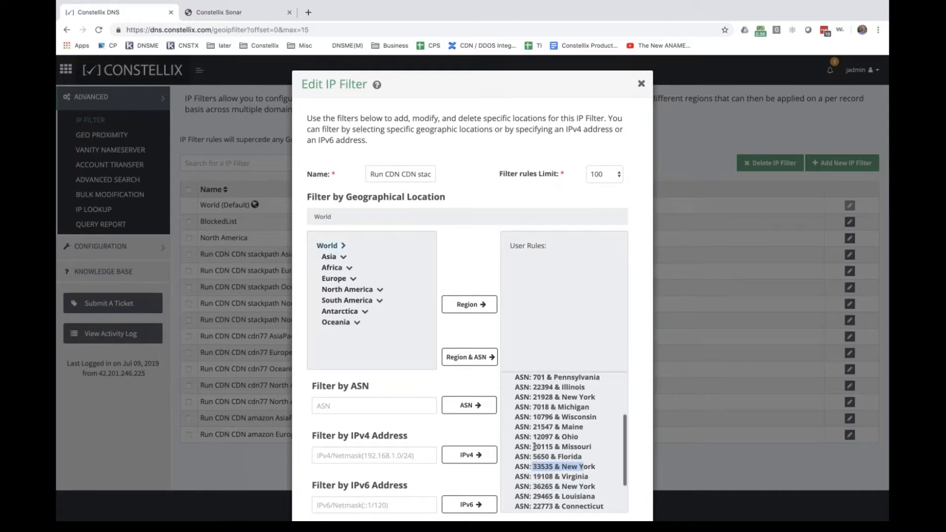
drag(568, 404, 529, 403)
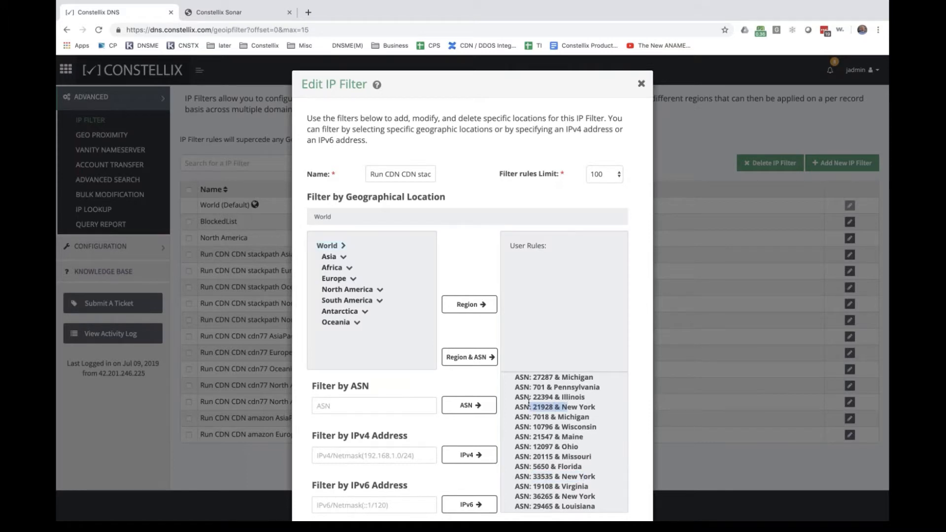
Step: Review the full list of system rules once more and close the stackpath North America EAST filter without saving
scroll(547, 424, down, 3)
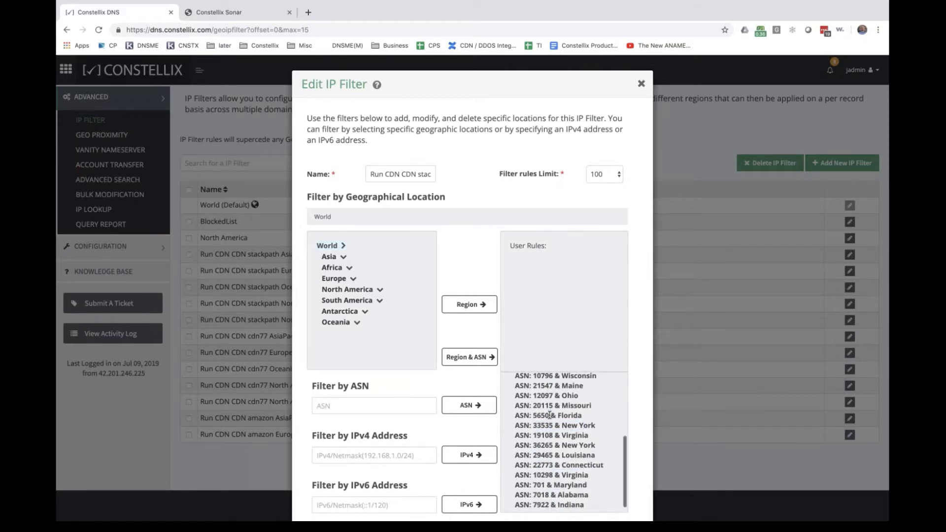
scroll(548, 450, up, 6)
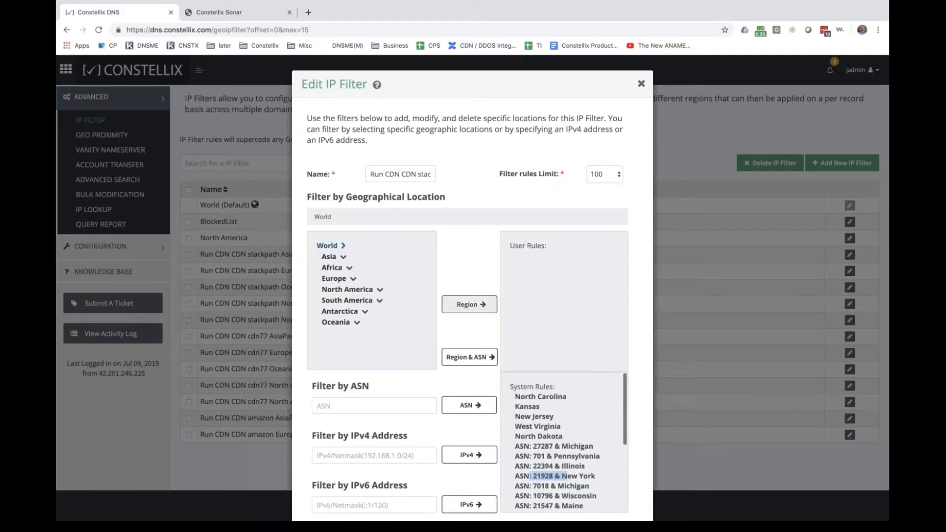
scroll(560, 447, down, 1)
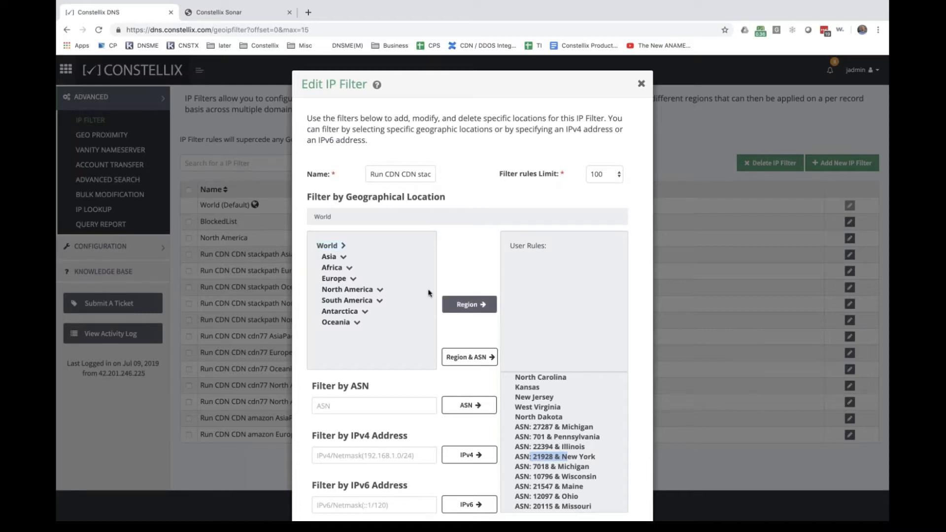
scroll(565, 444, down, 2)
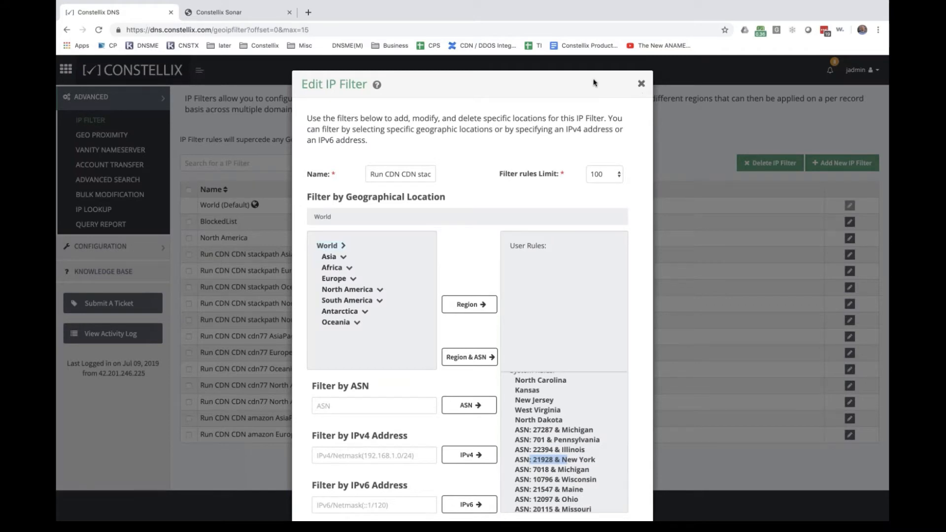
click(642, 83)
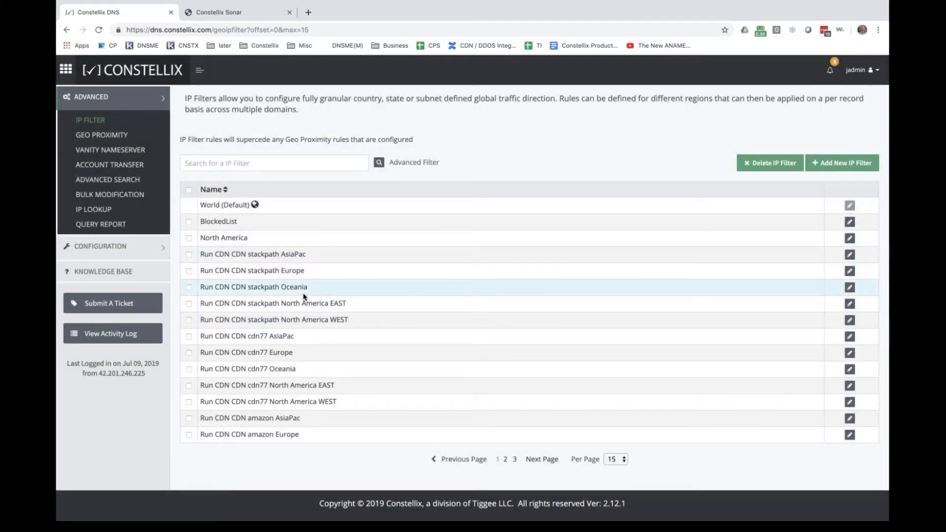
Step: Open the server.us domain from the managed domains and display its US East records
scroll(305, 297, up, 3)
click(97, 151)
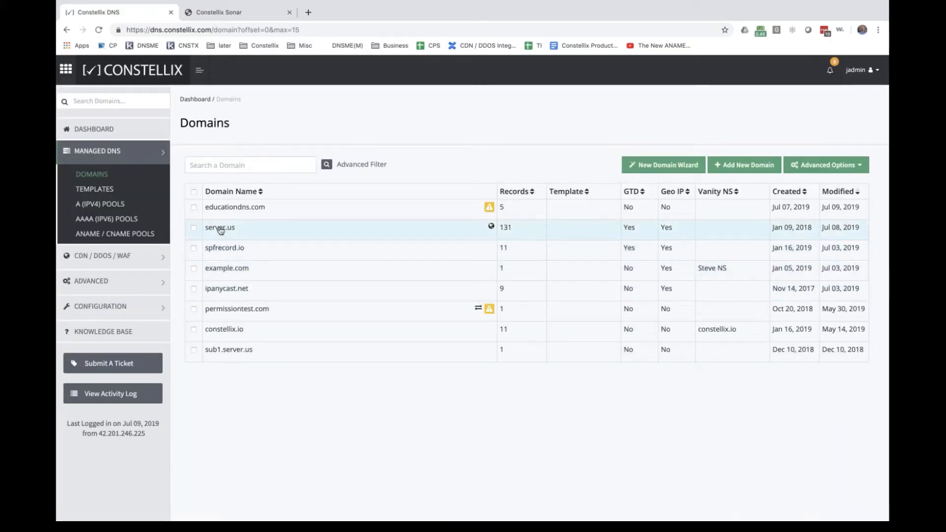
click(218, 228)
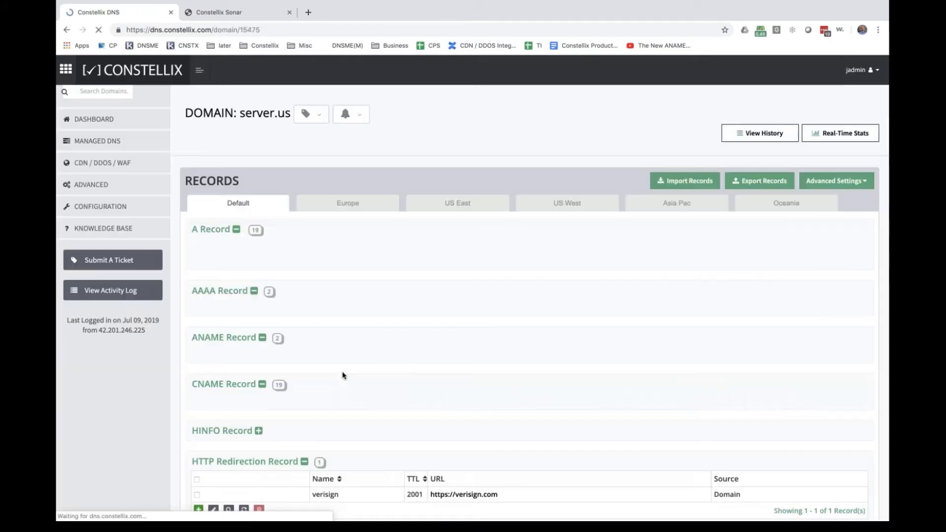
scroll(343, 375, down, 5)
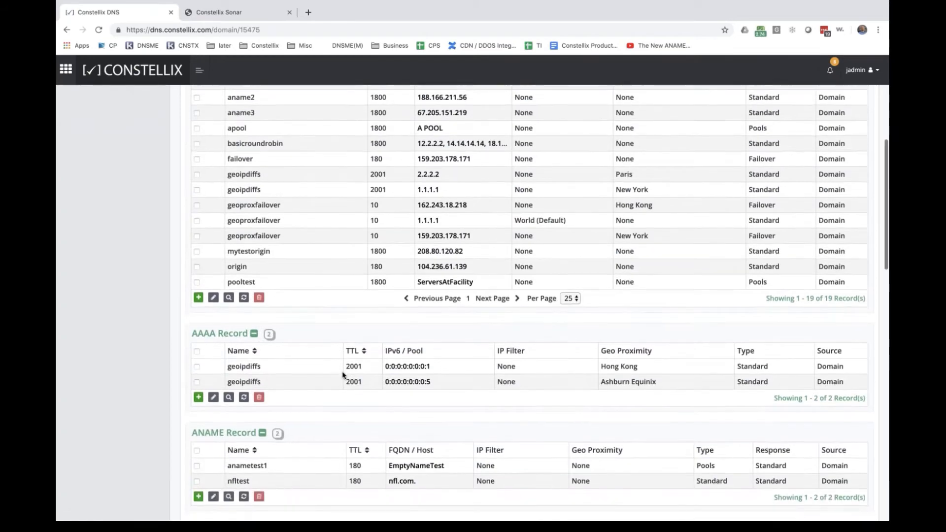
scroll(344, 376, up, 2)
scroll(344, 375, up, 4)
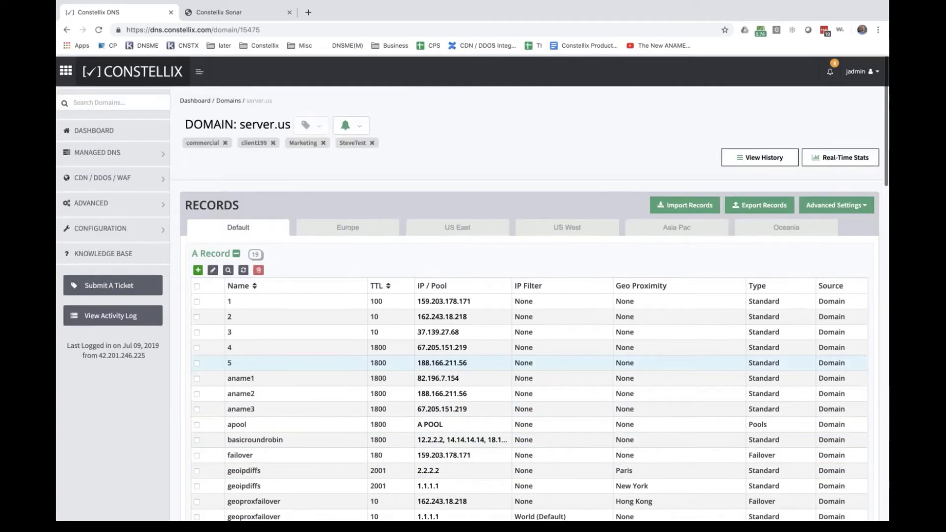
click(436, 224)
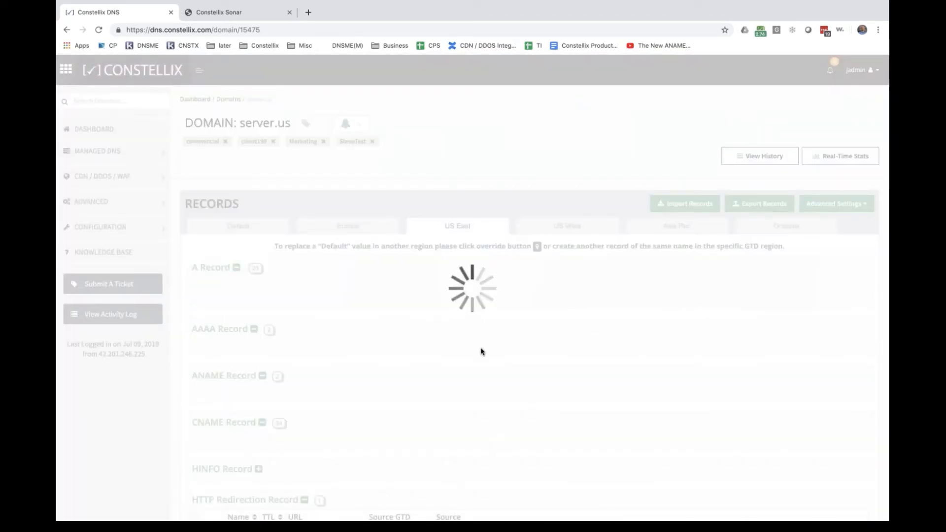
Step: Show 25 CNAME records per page for US East and examine the run records with their IP filters
scroll(473, 359, down, 9)
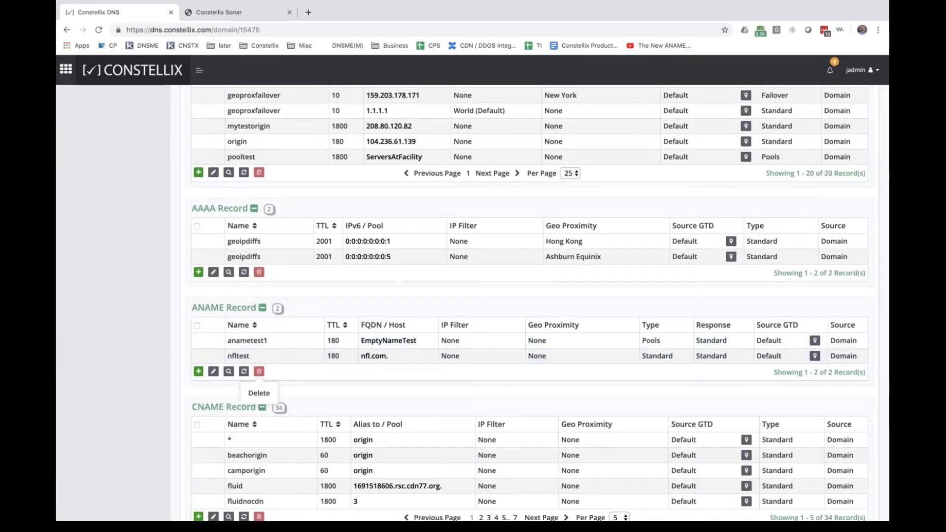
scroll(312, 372, down, 2)
scroll(624, 361, down, 2)
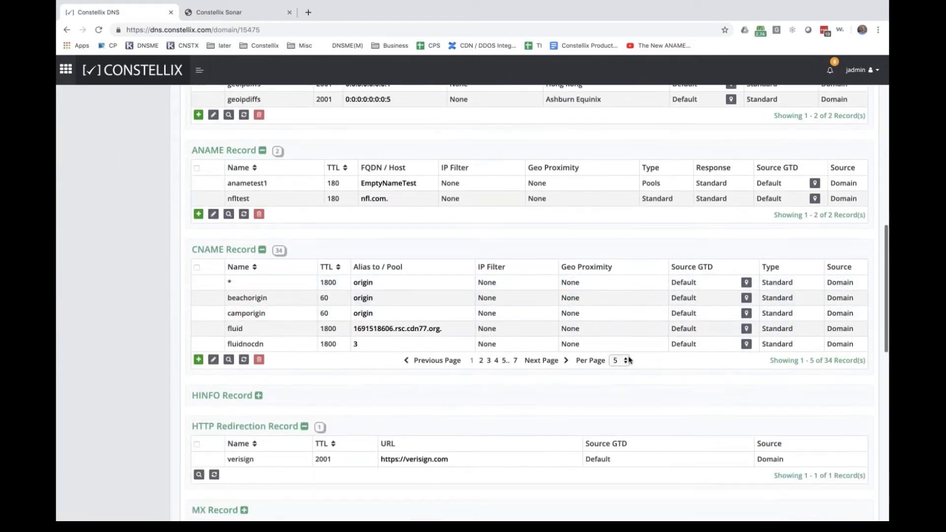
click(621, 360)
click(622, 390)
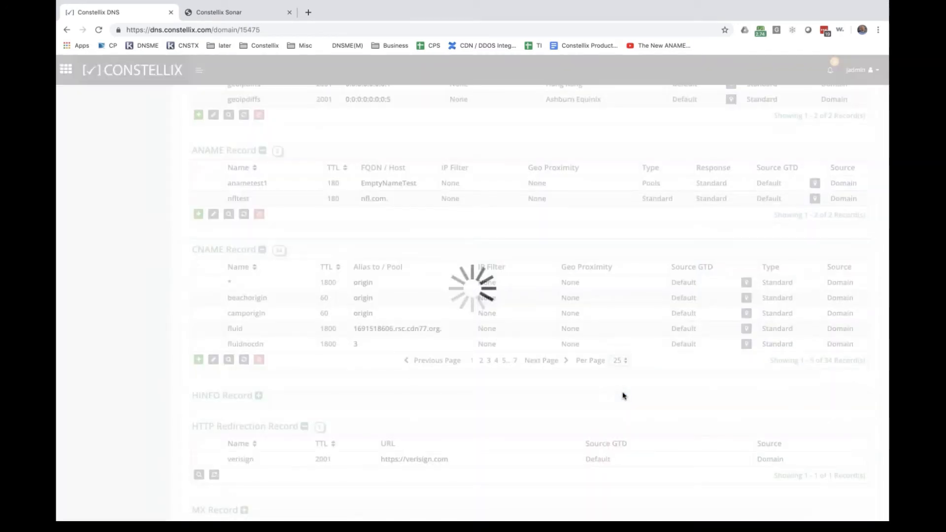
scroll(509, 392, down, 2)
scroll(507, 393, down, 1)
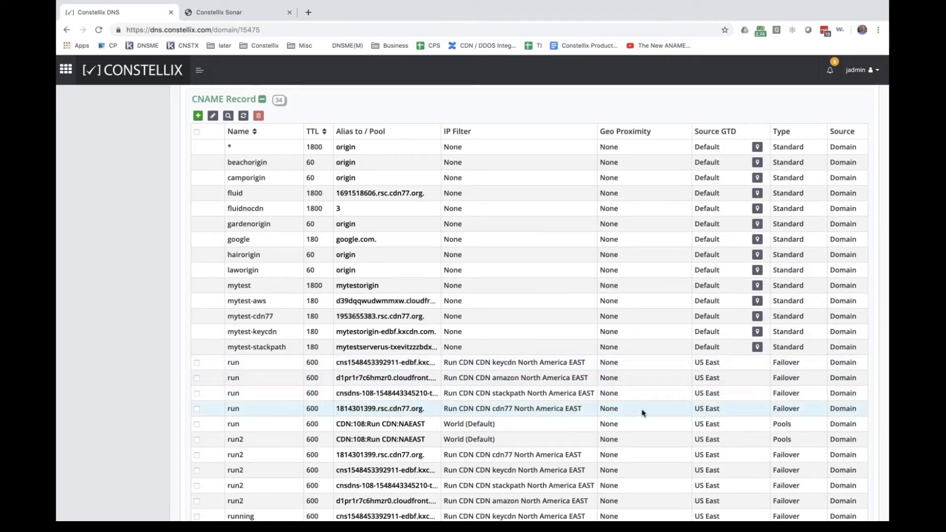
Step: Highlight the four US East failover CNAME records named run that use the keycdn, amazon, stackpath and cdn77 IP filters
drag(642, 413, 203, 364)
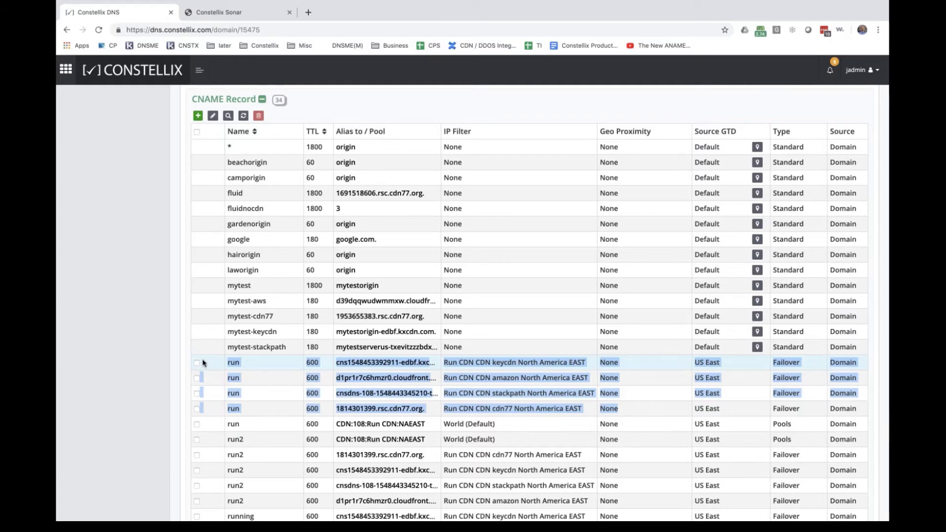
Step: Leave the server.us records and open the list of IP filters
scroll(202, 364, up, 12)
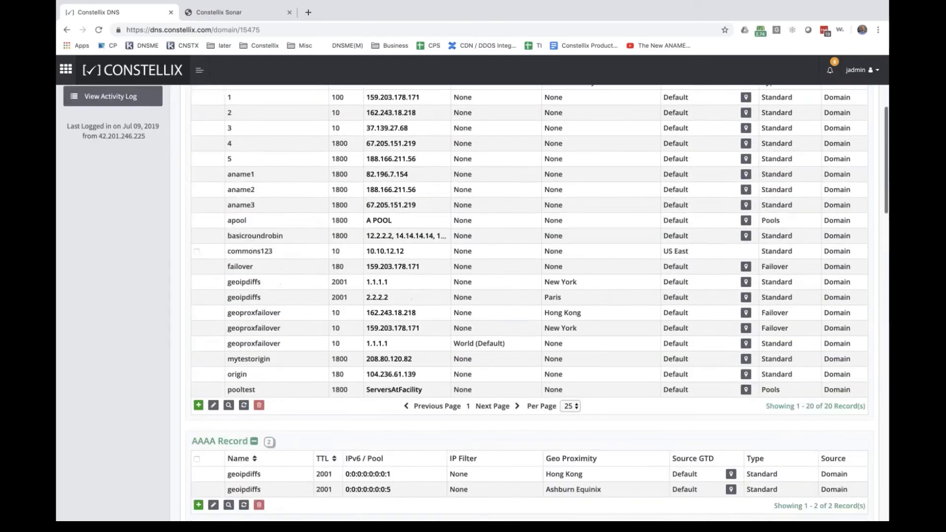
scroll(202, 364, up, 5)
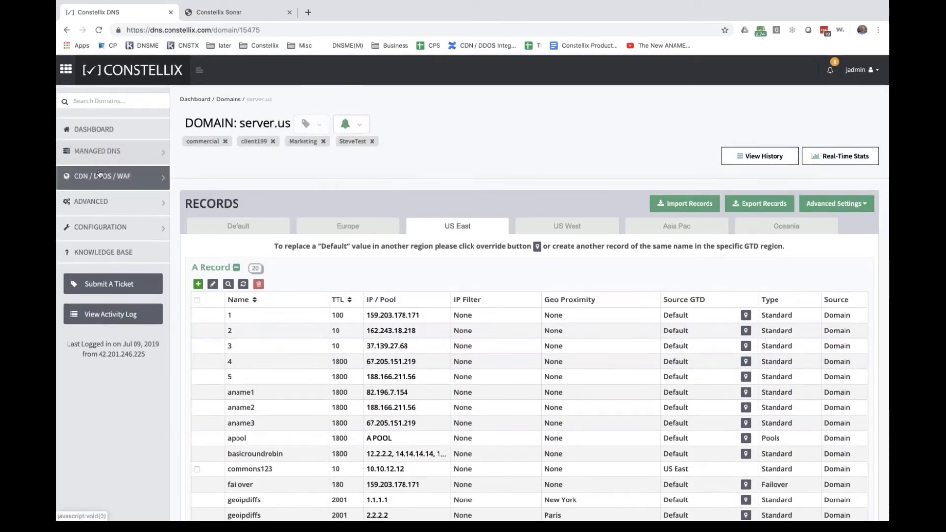
click(99, 175)
click(106, 152)
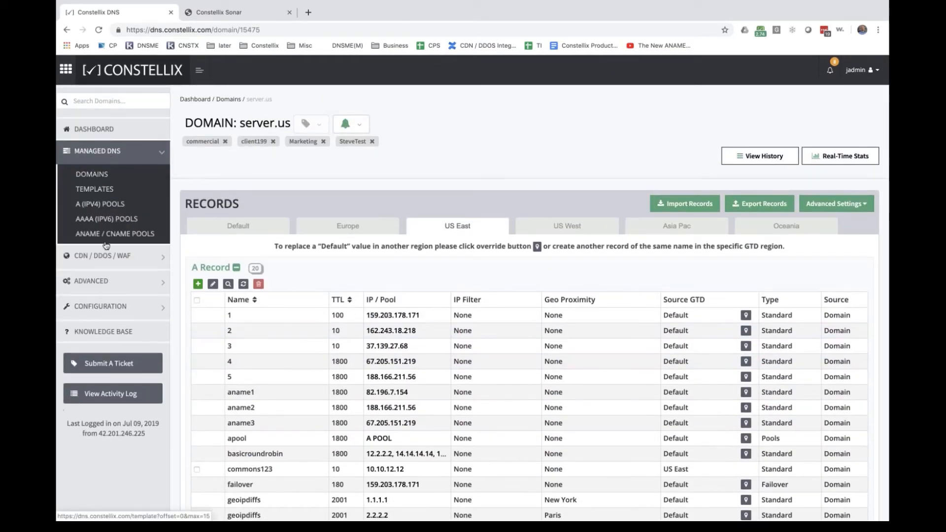
click(107, 281)
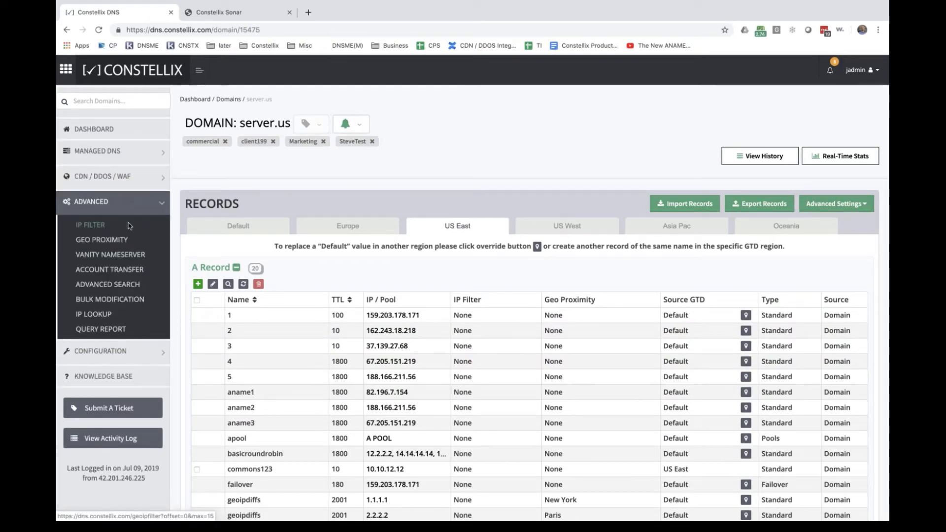
click(129, 224)
Step: Open the Run CDN CDN cdn77 Europe IP filter, examine its system rules and close it without saving
scroll(560, 372, down, 2)
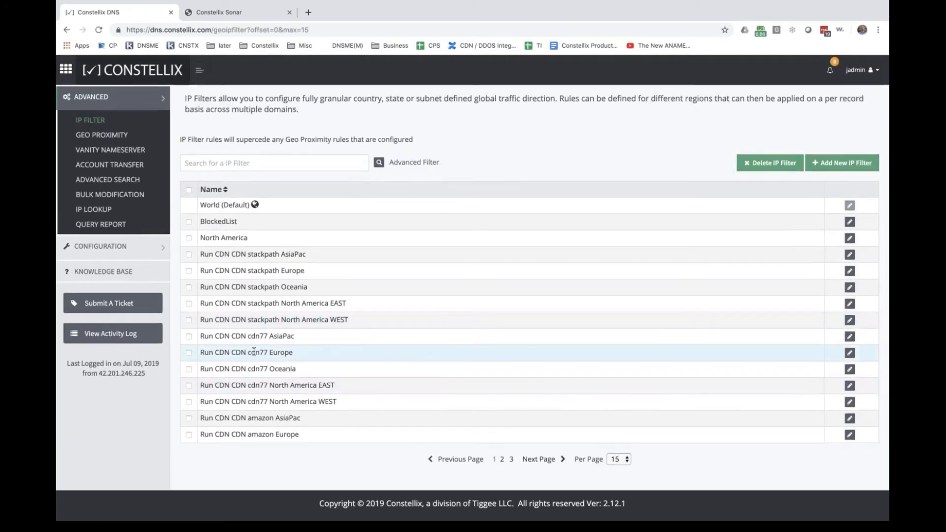
double_click(254, 351)
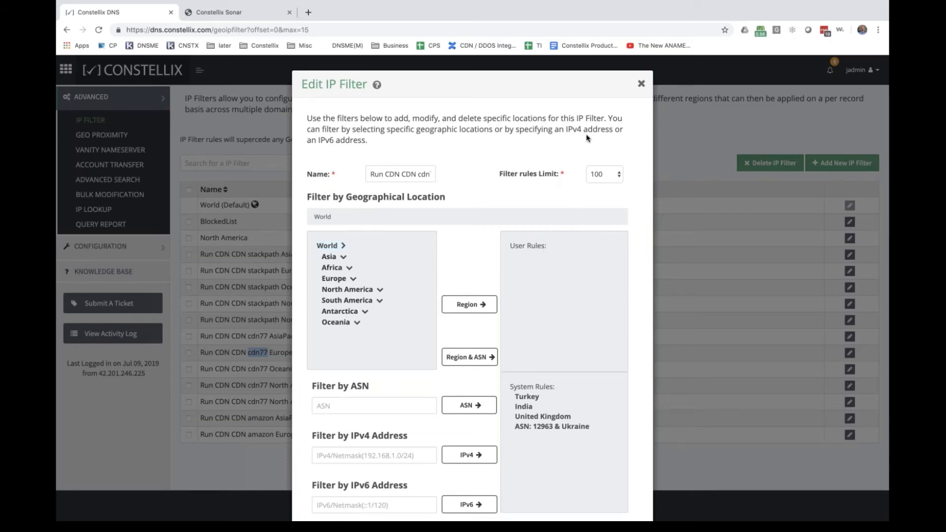
click(642, 85)
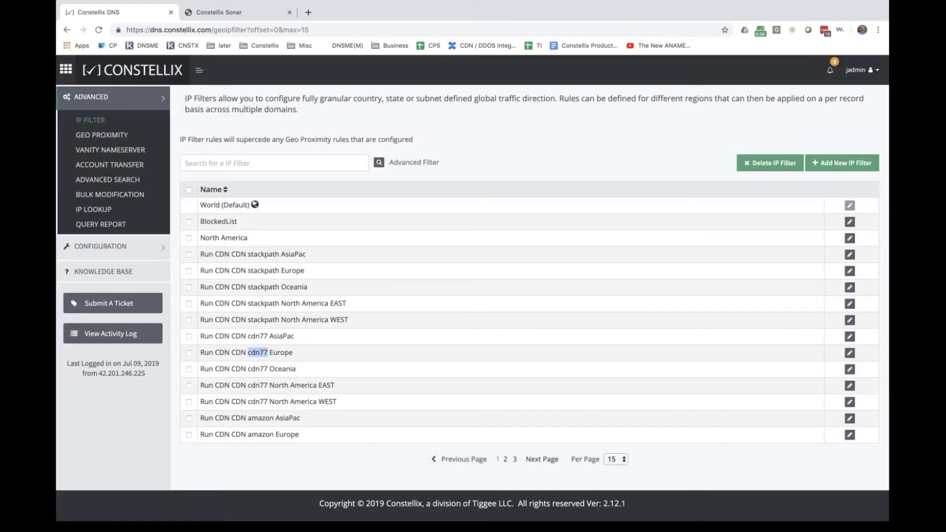
Step: Switch to Constellix Sonar, showing the raw data of the CDN:114:Camp:NAWEST:amazon check
scroll(609, 192, up, 3)
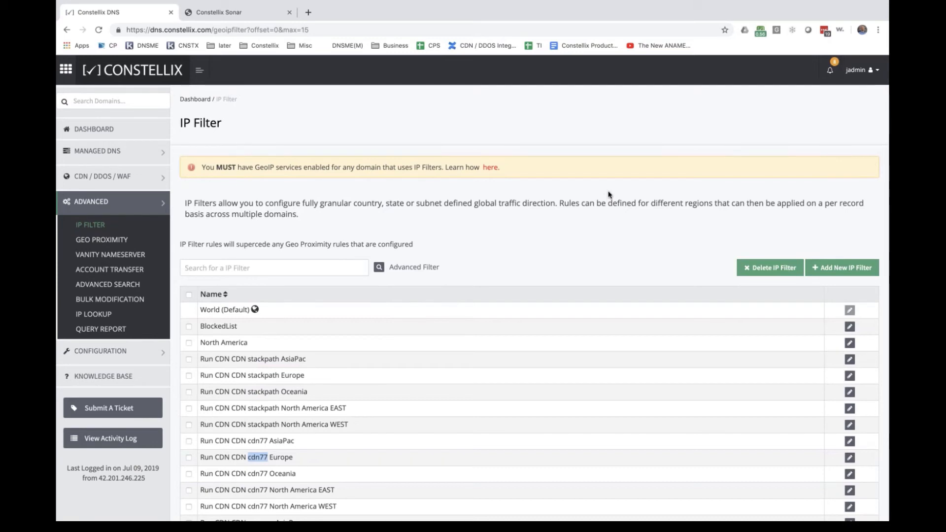
click(266, 6)
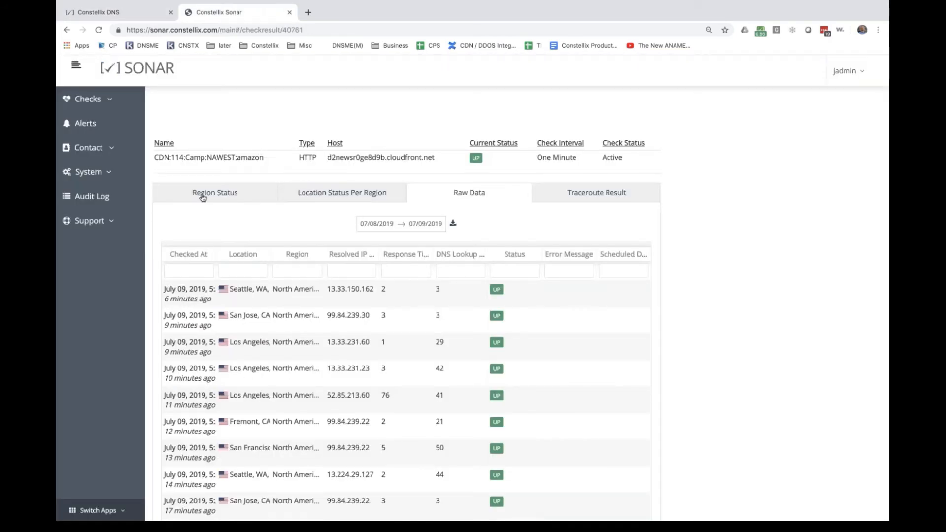